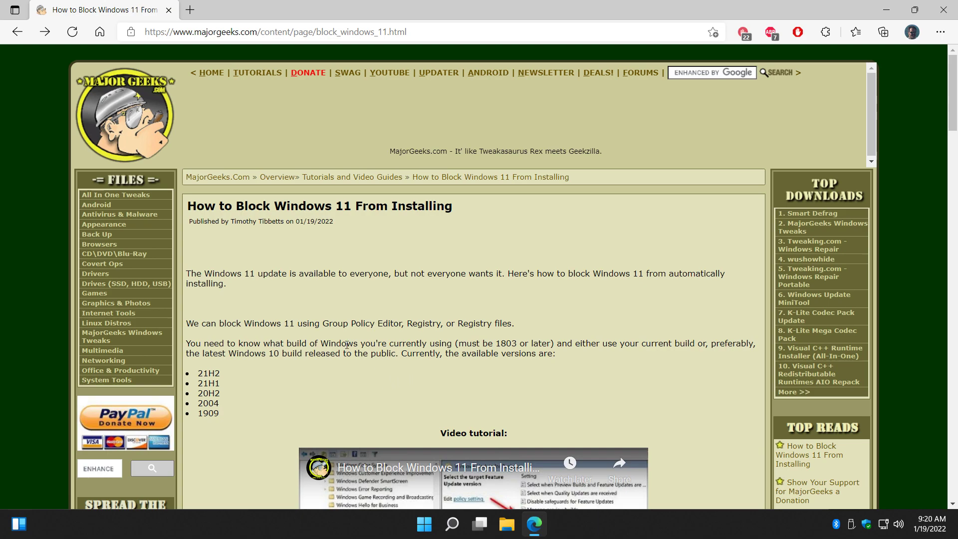
- Scroll the article to its list of versions, briefly selecting 21H2
scroll(330, 329, down, 3)
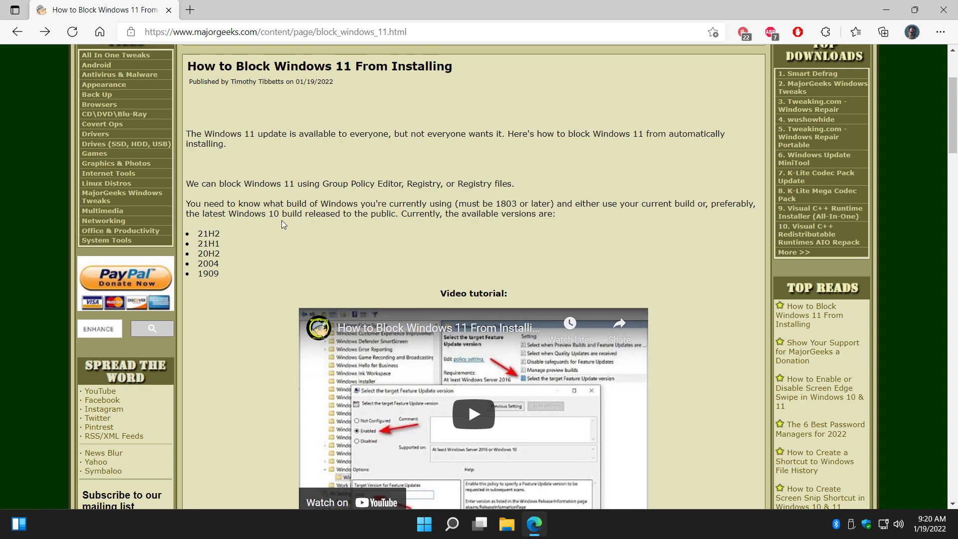
double_click(200, 235)
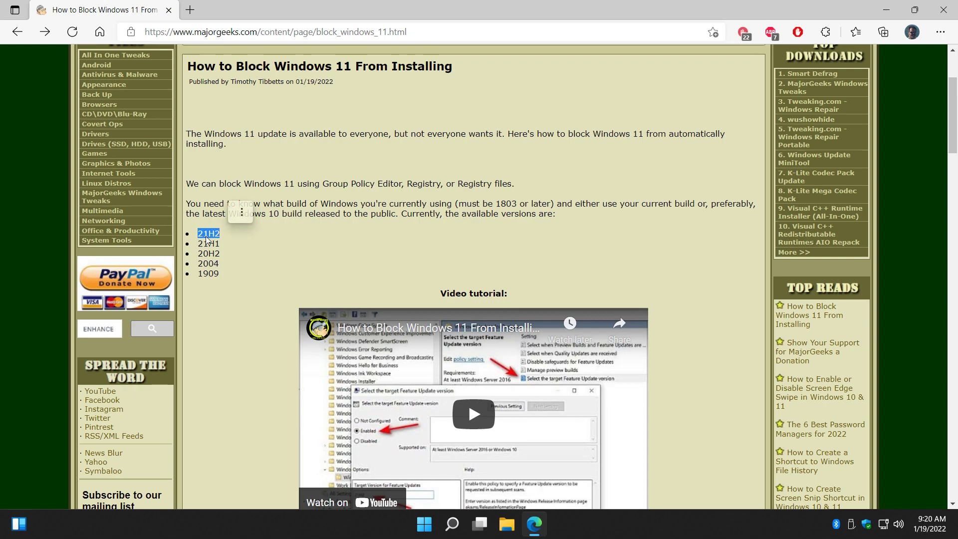
click(239, 243)
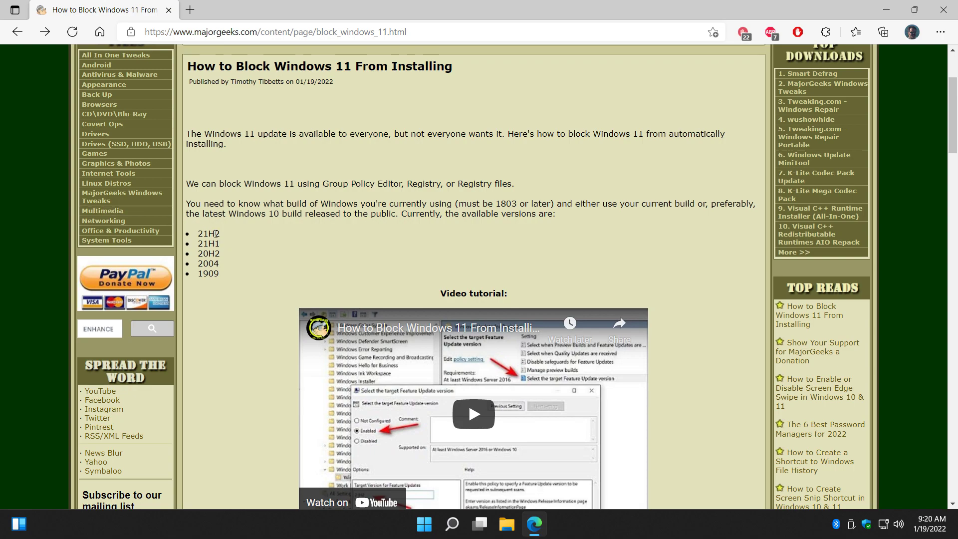
- Download Block Windows 11 From Installing.zip from the article's link and return to the article
scroll(216, 233, down, 4)
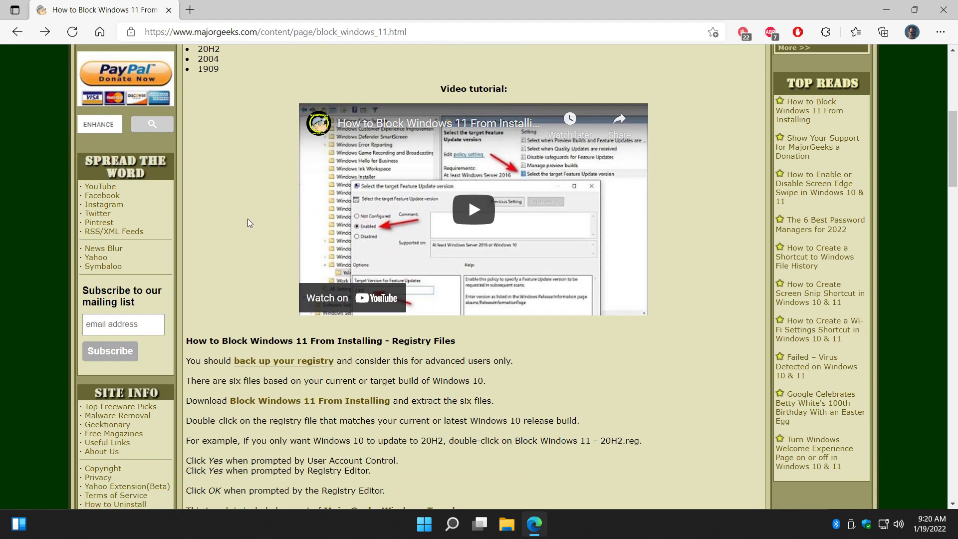
scroll(251, 224, down, 1)
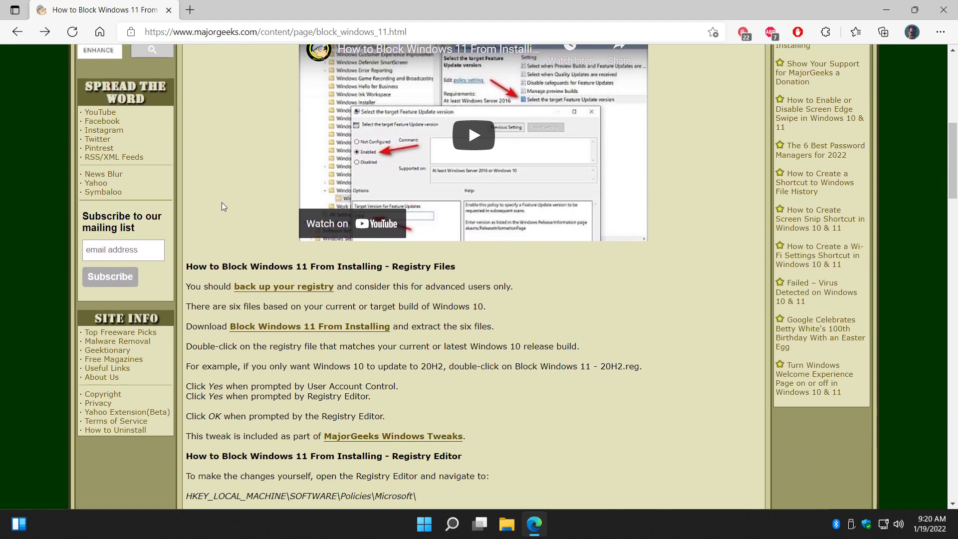
scroll(231, 244, down, 2)
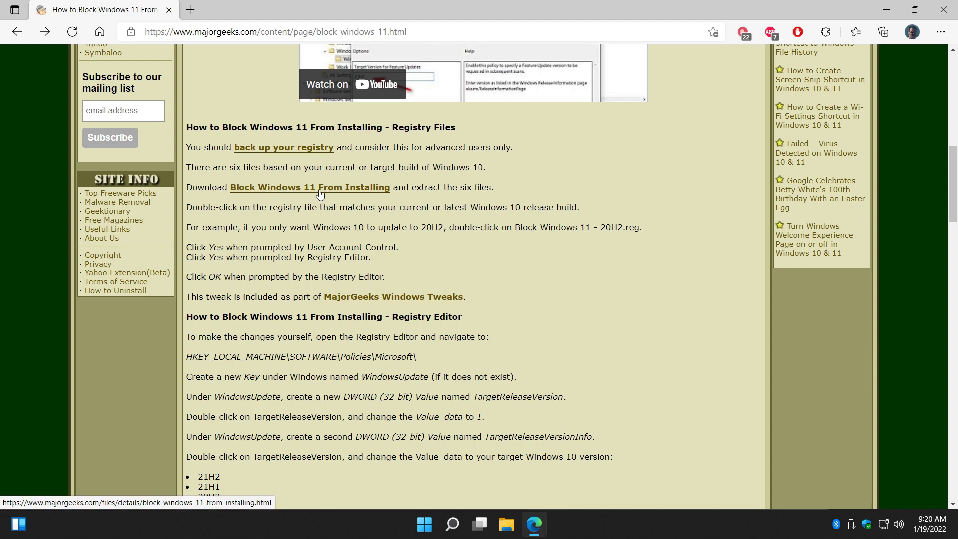
click(319, 190)
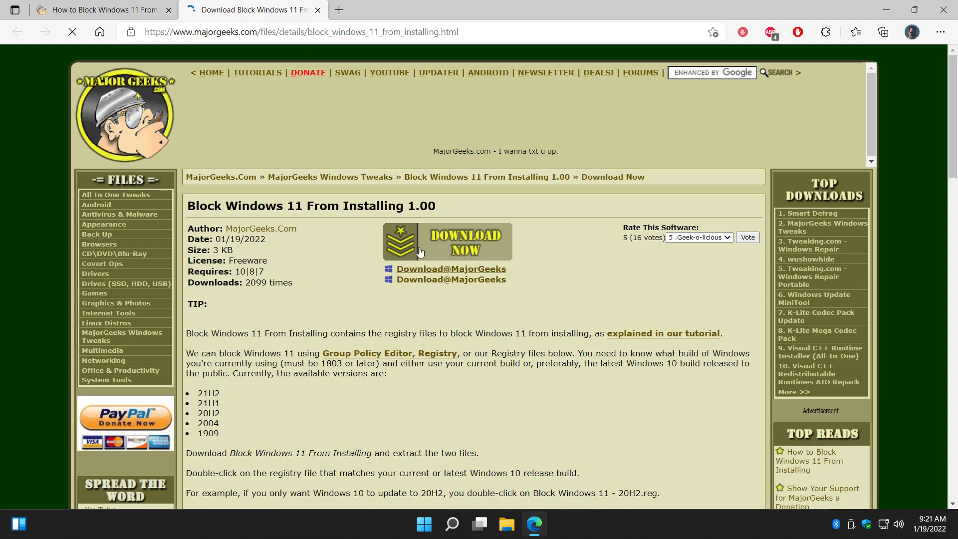
click(318, 10)
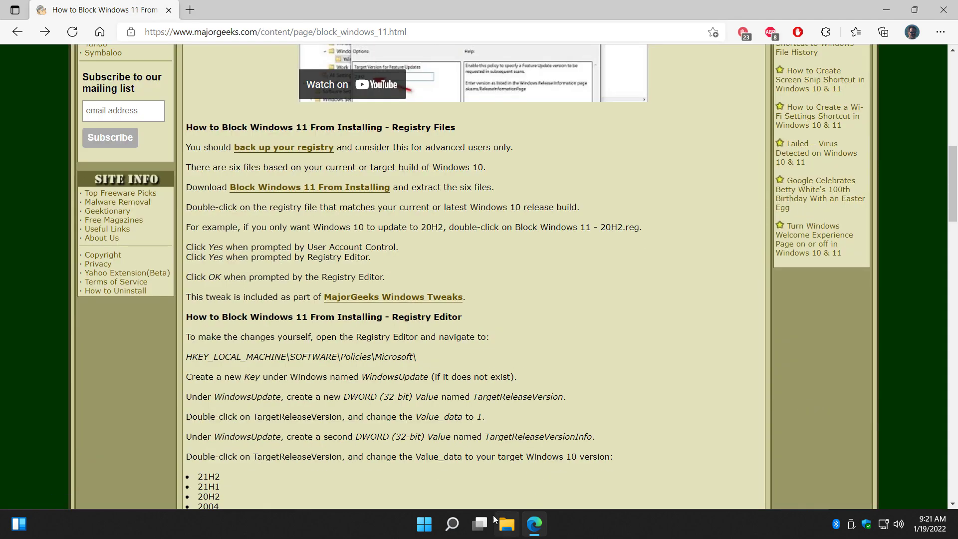
- Open Block Windows 11 From Installing.zip from the Downloads folder in File Explorer
click(506, 524)
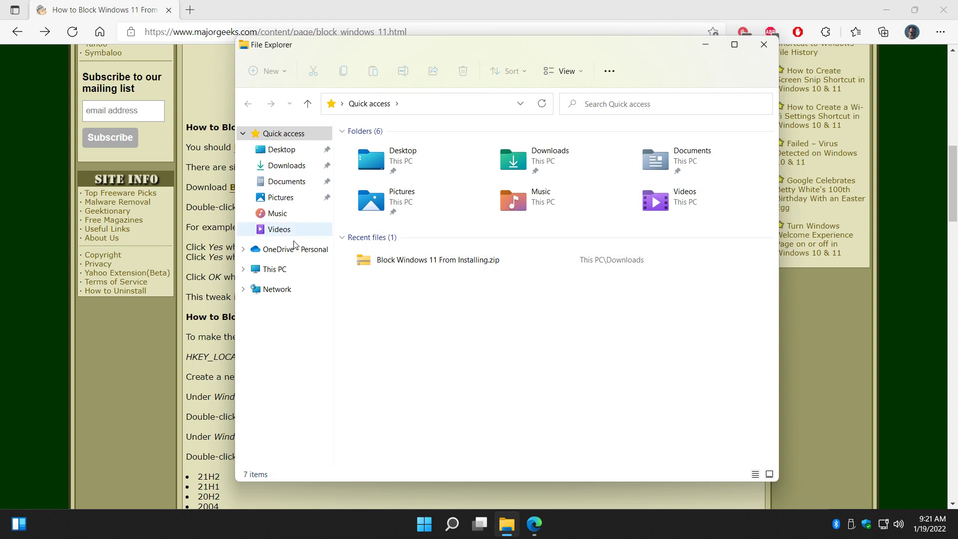
click(289, 165)
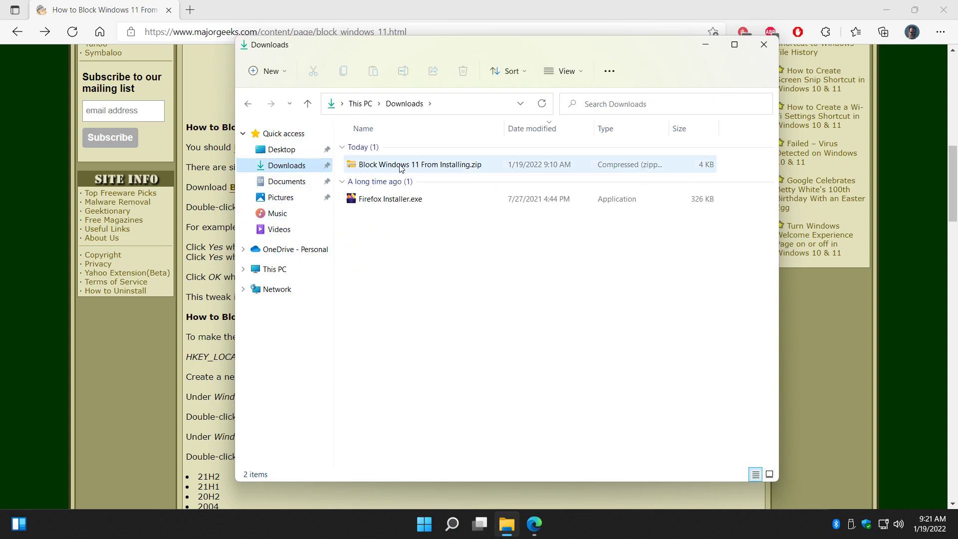
double_click(402, 168)
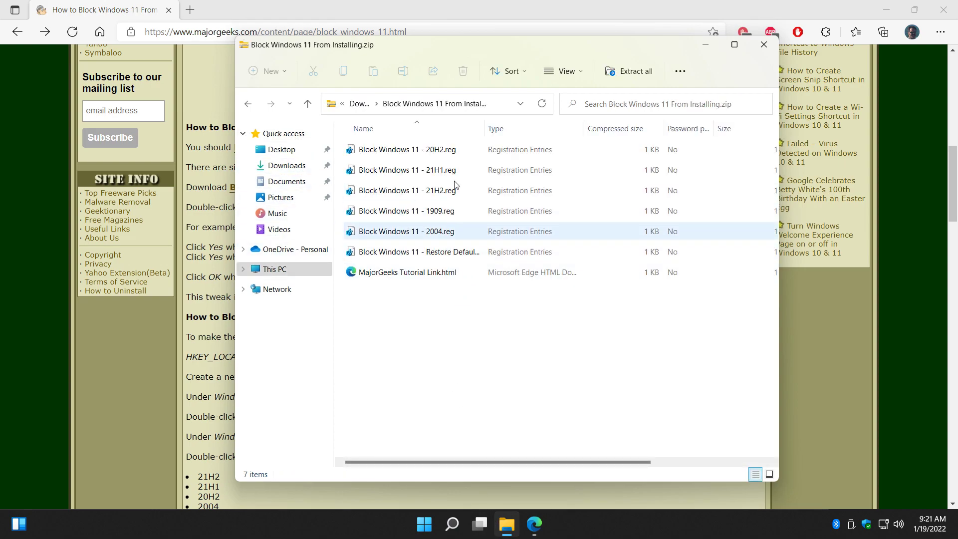
drag(465, 46, 559, 36)
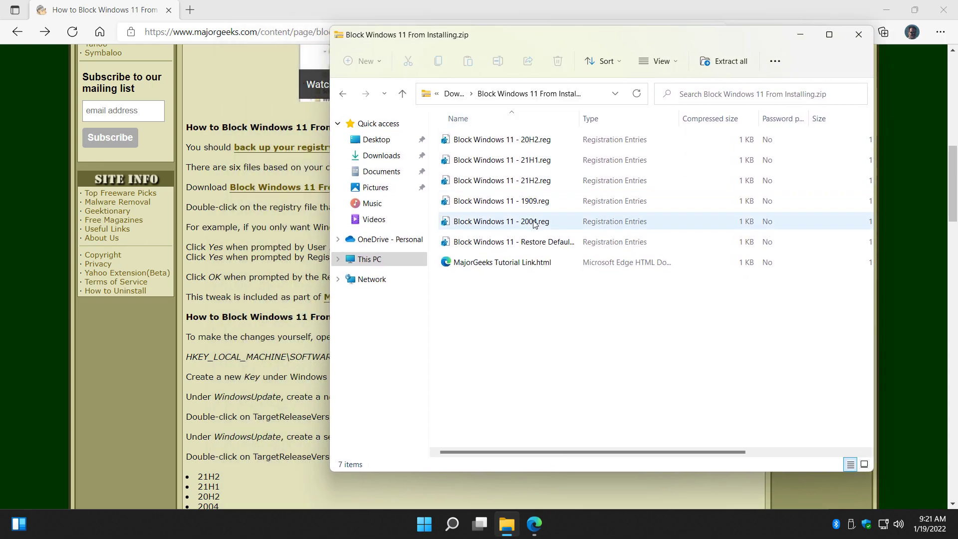
- Merge Block Windows 11 - 21H2.reg into the registry, approving the prompt, and close the archive
click(534, 184)
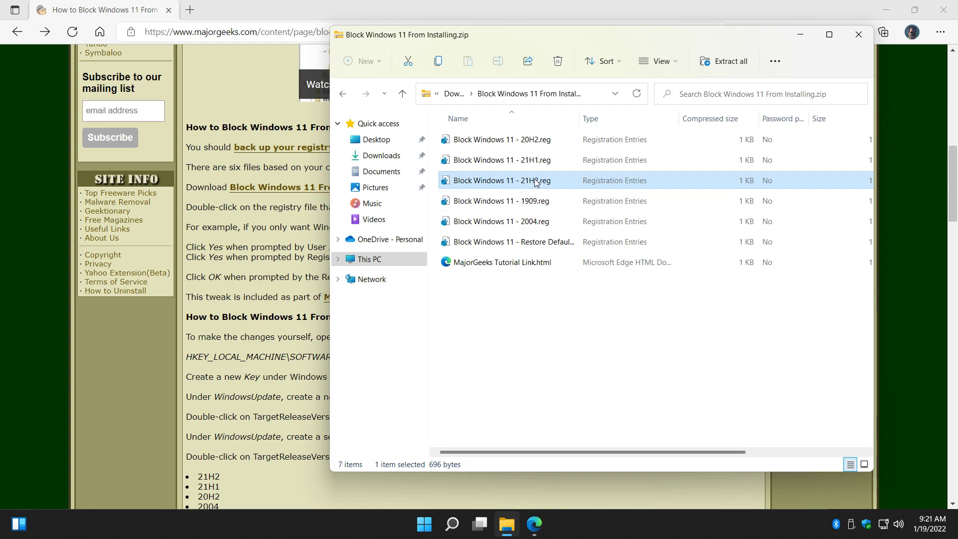
double_click(536, 183)
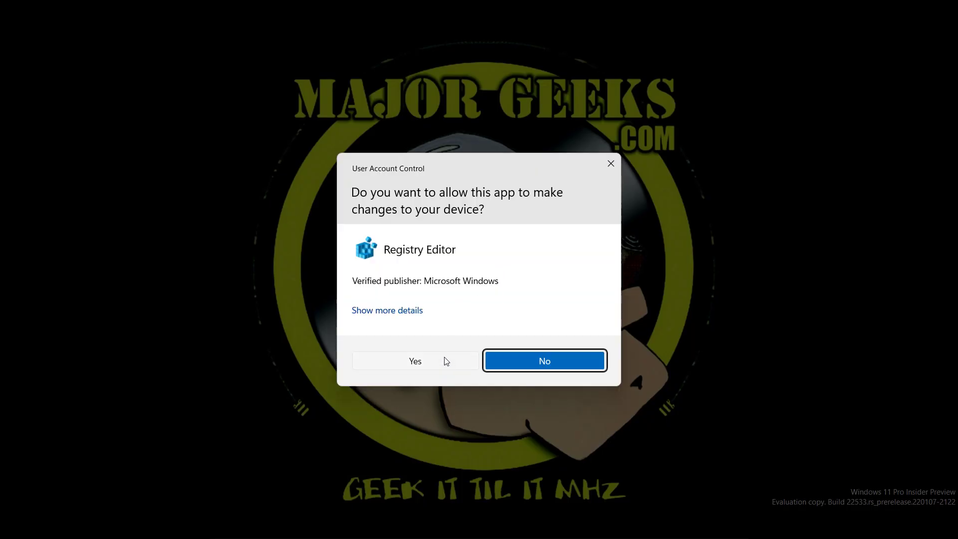
click(415, 360)
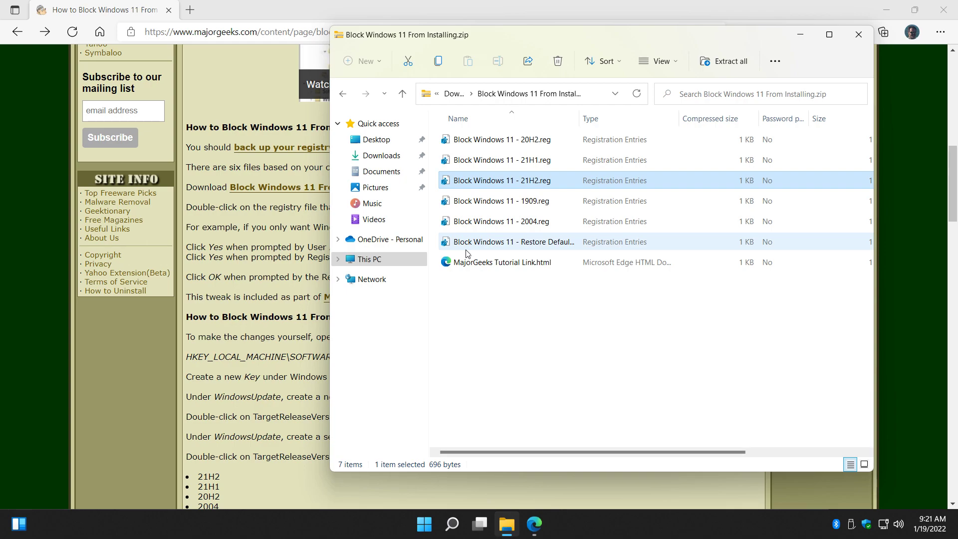
click(507, 245)
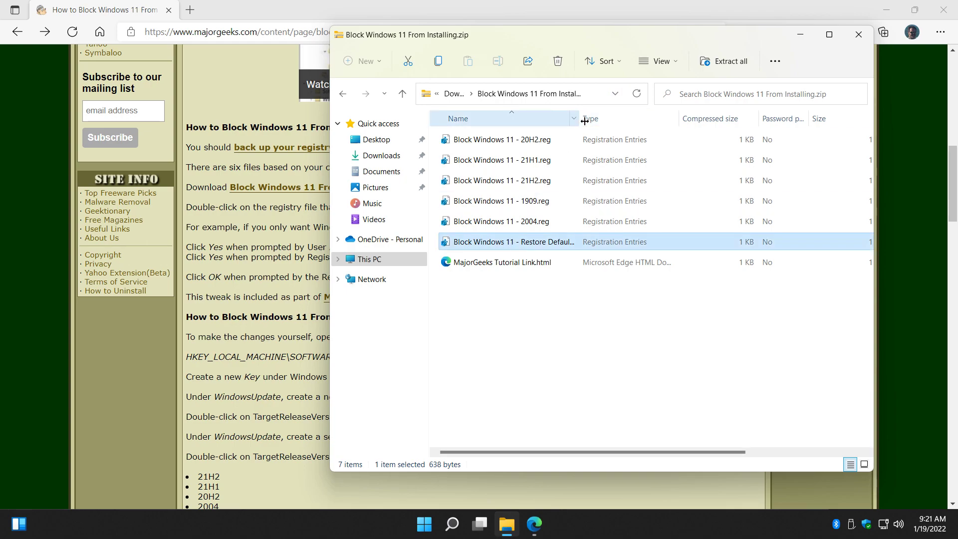
drag(580, 120, 610, 120)
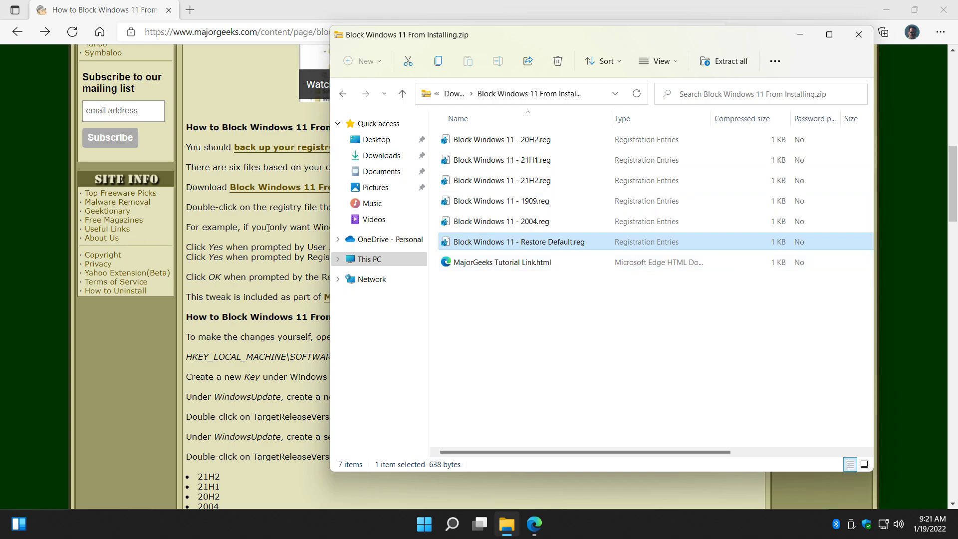
click(860, 35)
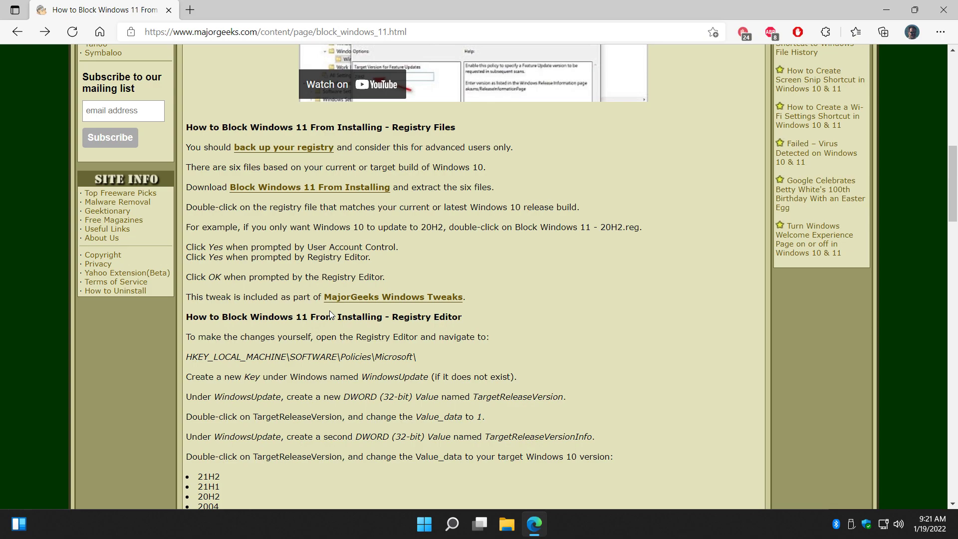
- Scroll to the article's Registry Editor screenshot and launch regedit from the Run box
scroll(329, 314, down, 3)
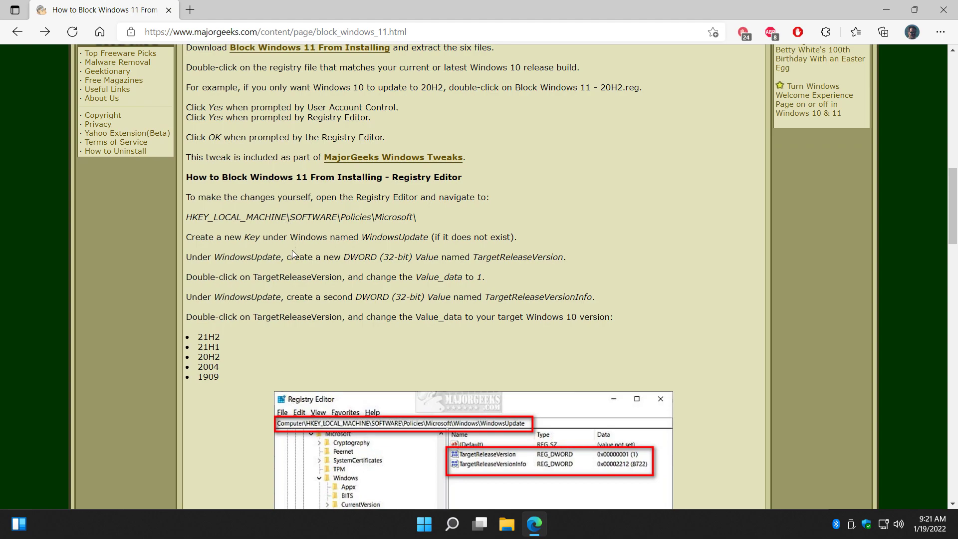
key(super+r)
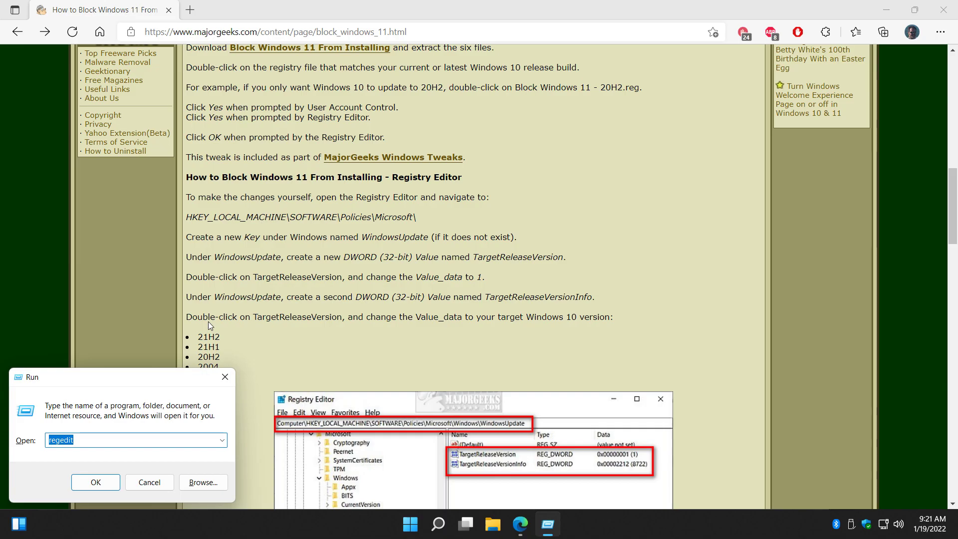
key(Return)
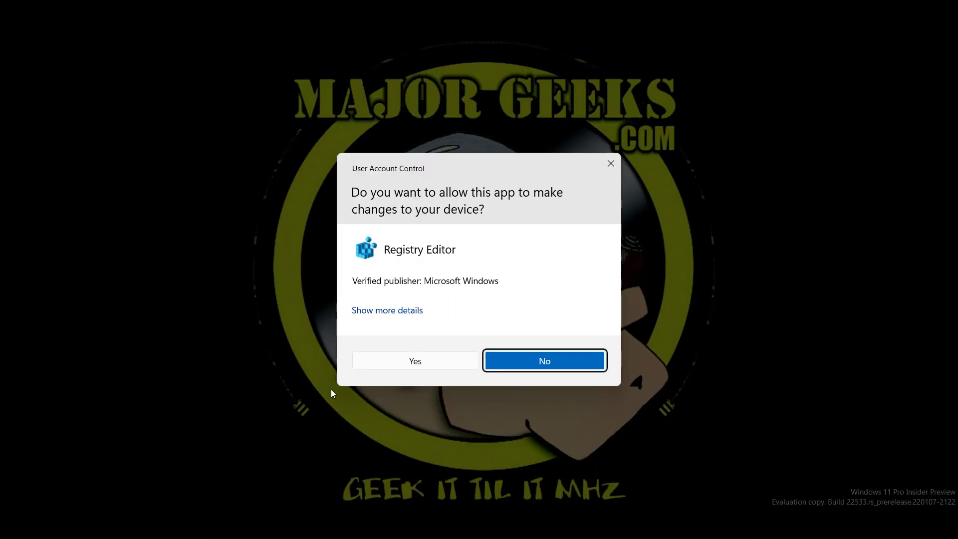
- Approve Registry Editor's UAC prompt and resize its window beside the article
click(415, 360)
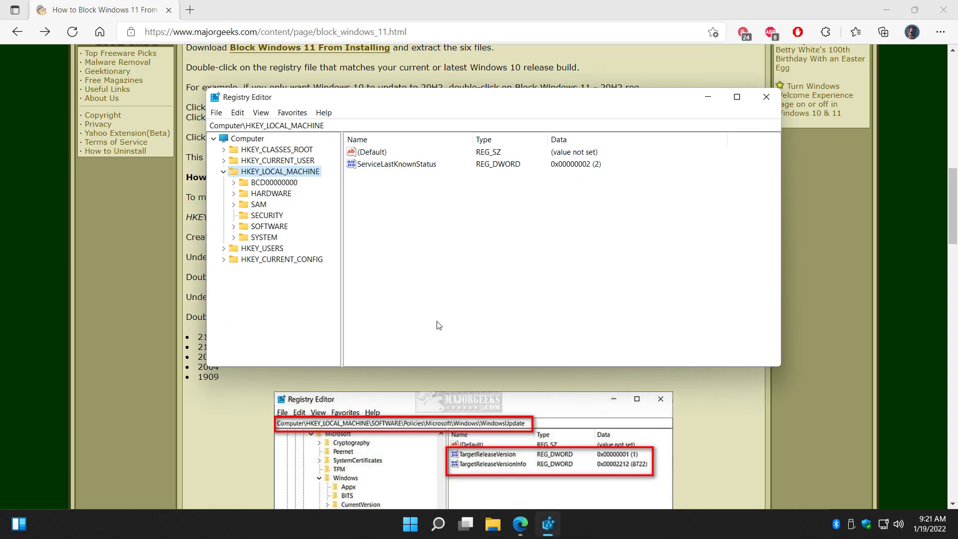
drag(211, 94, 319, 63)
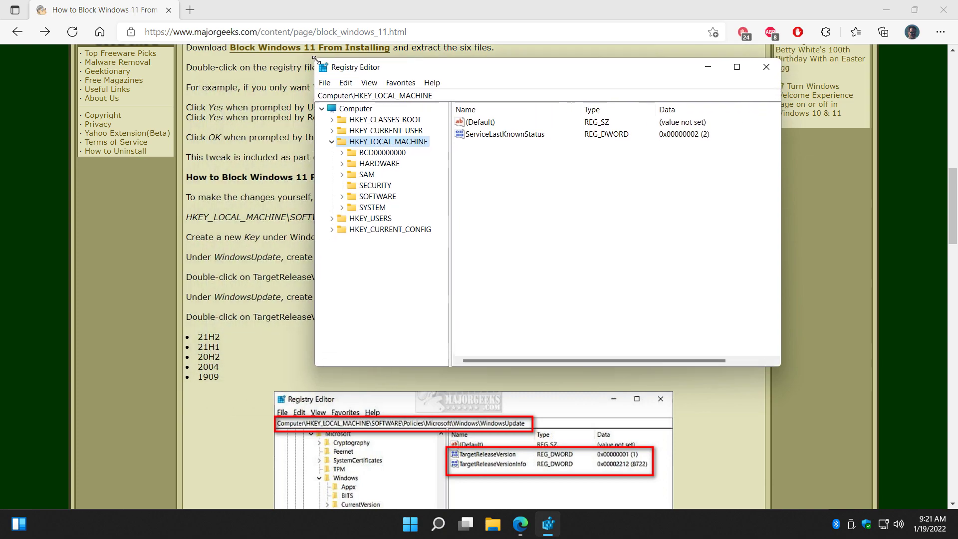
drag(536, 75, 464, 235)
scroll(469, 191, down, 1)
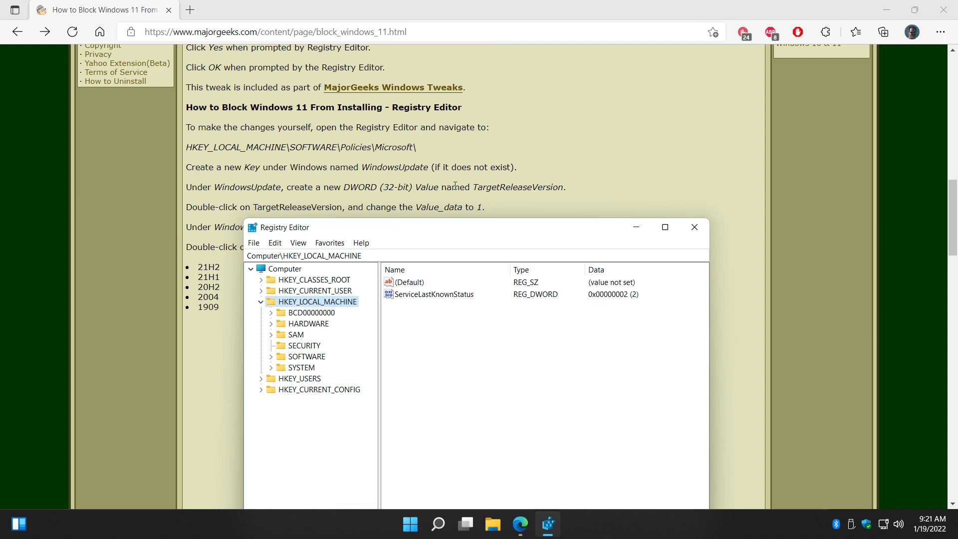
- Copy HKEY_LOCAL_MACHINE\SOFTWARE\Policies\Microsoft from the article and go there via the address bar
drag(188, 148, 408, 151)
right_click(408, 151)
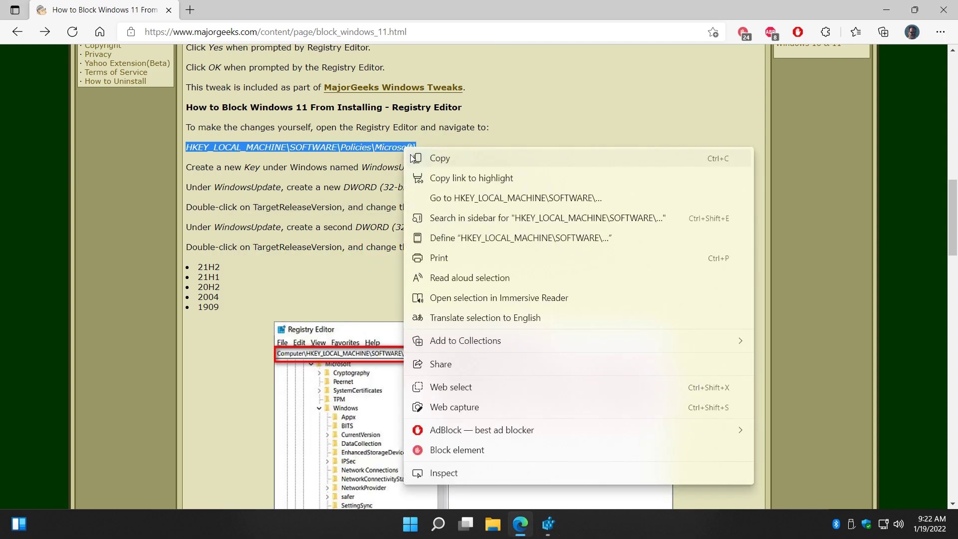
click(422, 158)
click(546, 528)
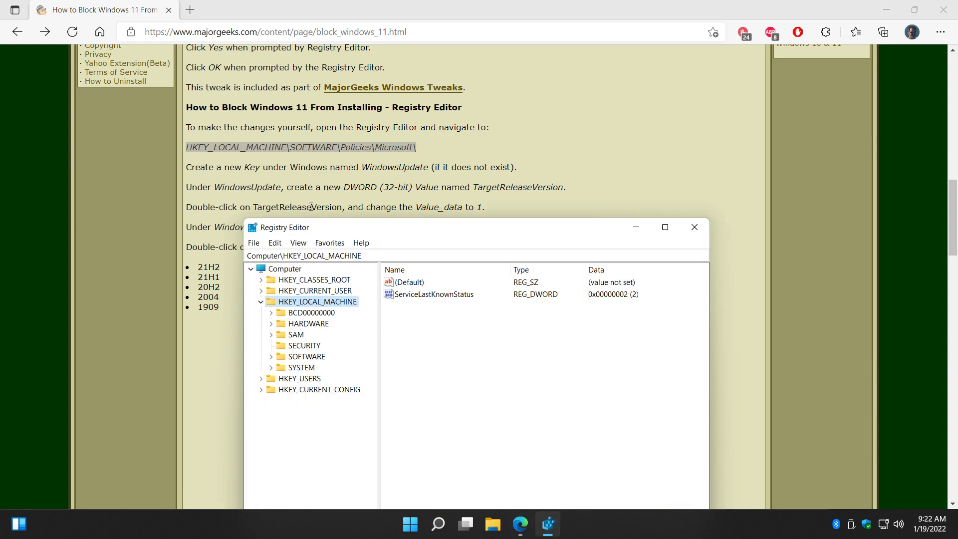
drag(370, 255, 47, 259)
key(ctrl+v)
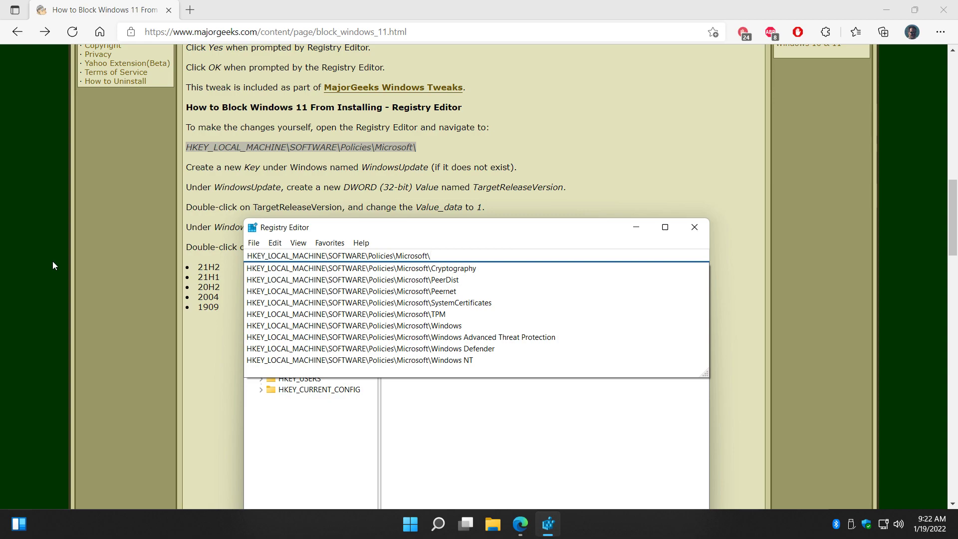
key(Return)
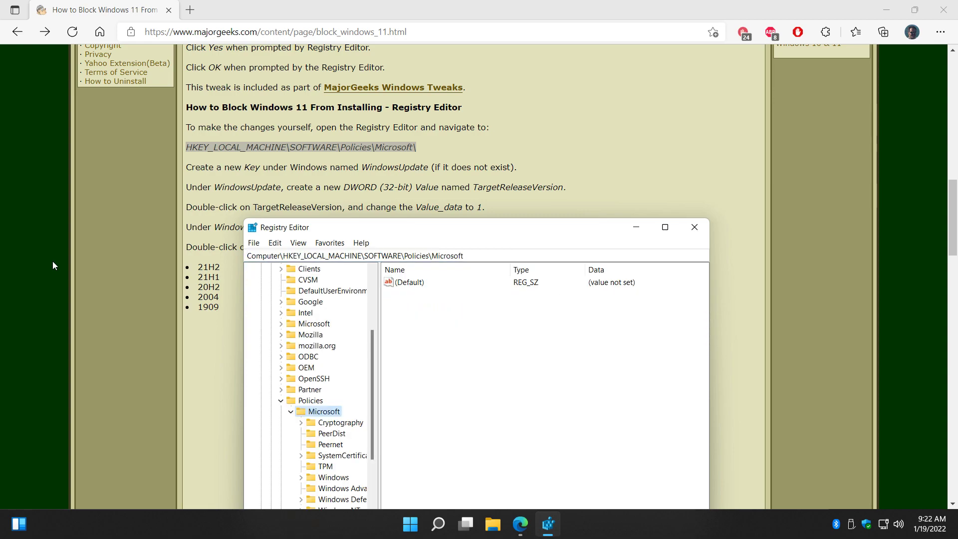
scroll(290, 342, down, 3)
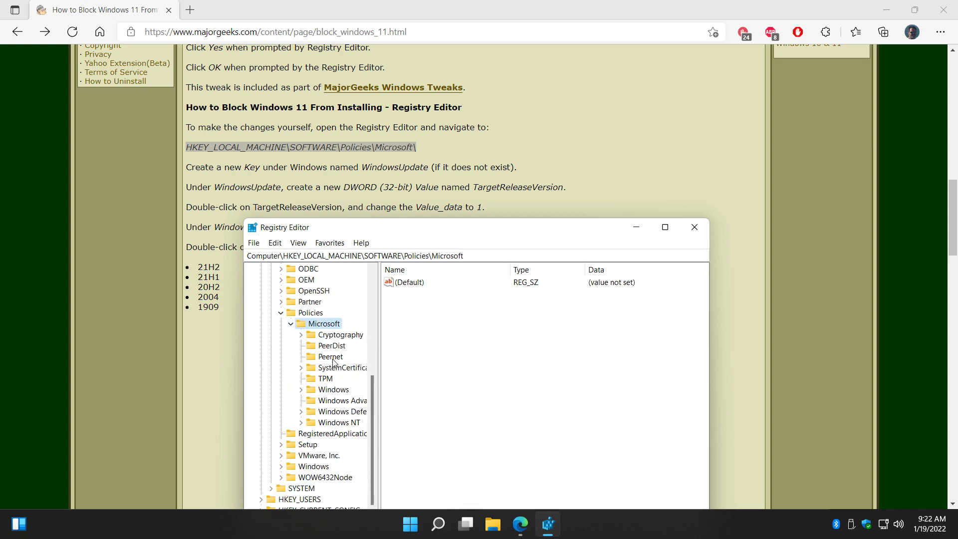
- Add a WindowsUpdate key under Policies\Microsoft, then widen the tree pane and window
right_click(323, 324)
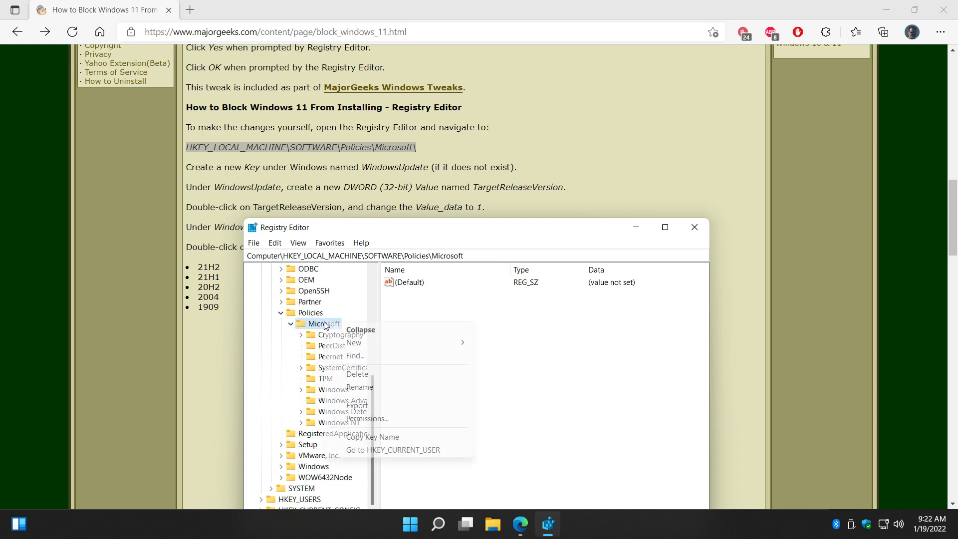
mouse_move(355, 347)
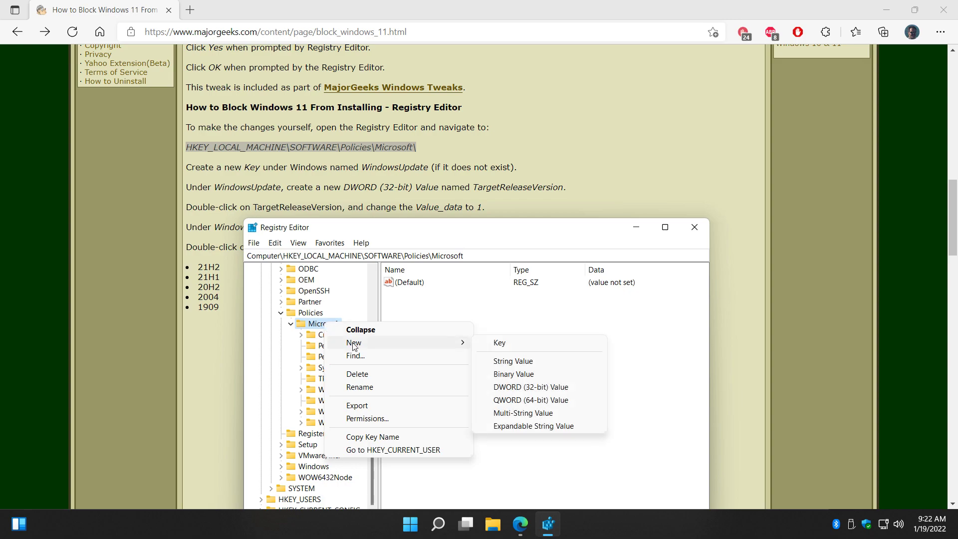
click(487, 344)
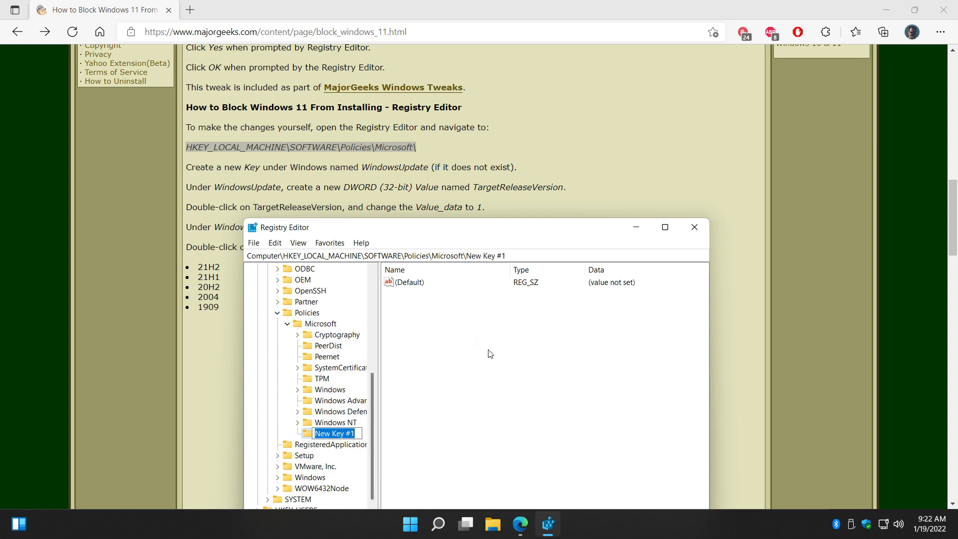
text(Windows)
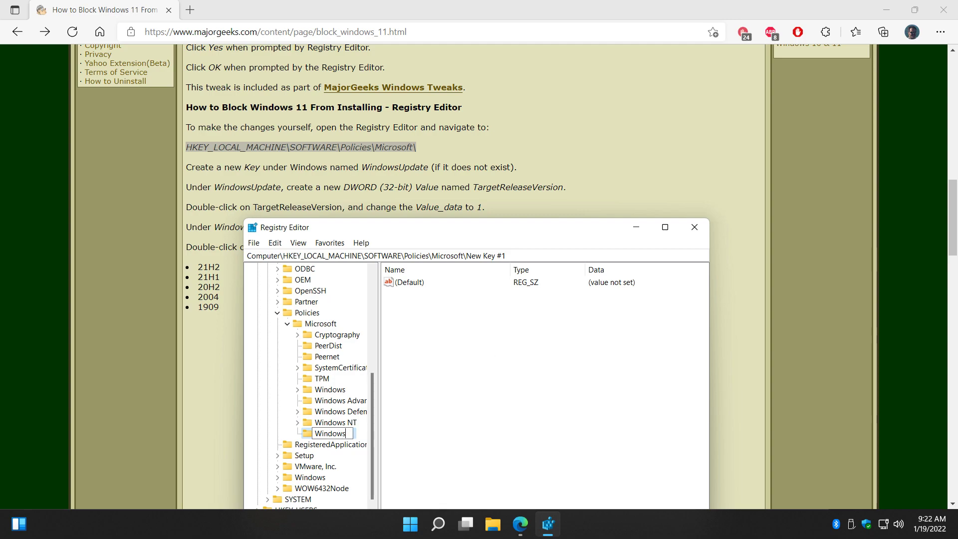
text(Update)
key(Return)
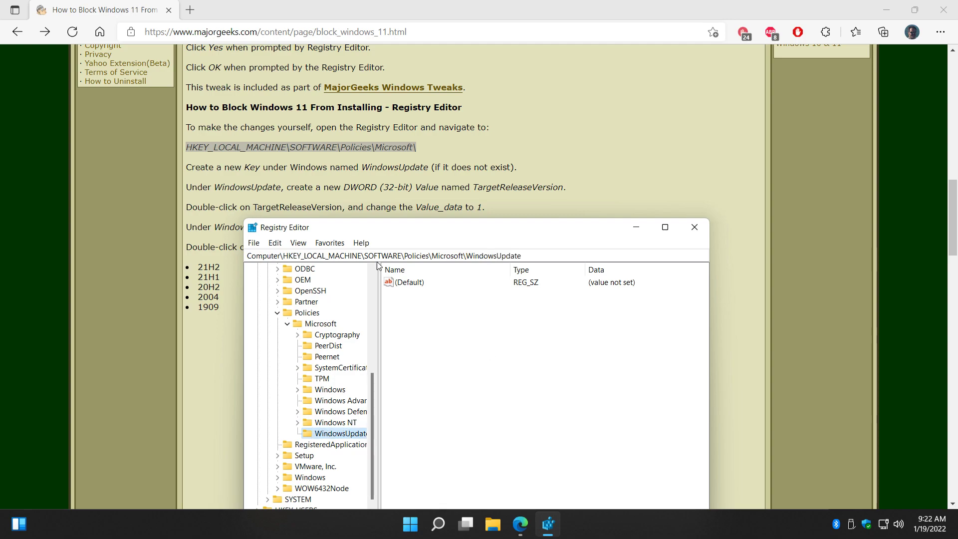
drag(378, 280, 400, 280)
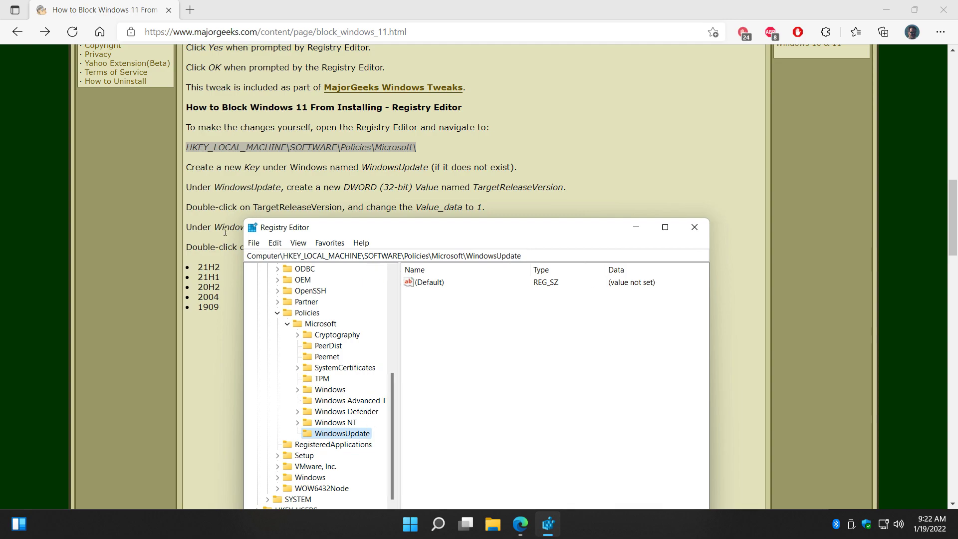
drag(245, 219, 228, 214)
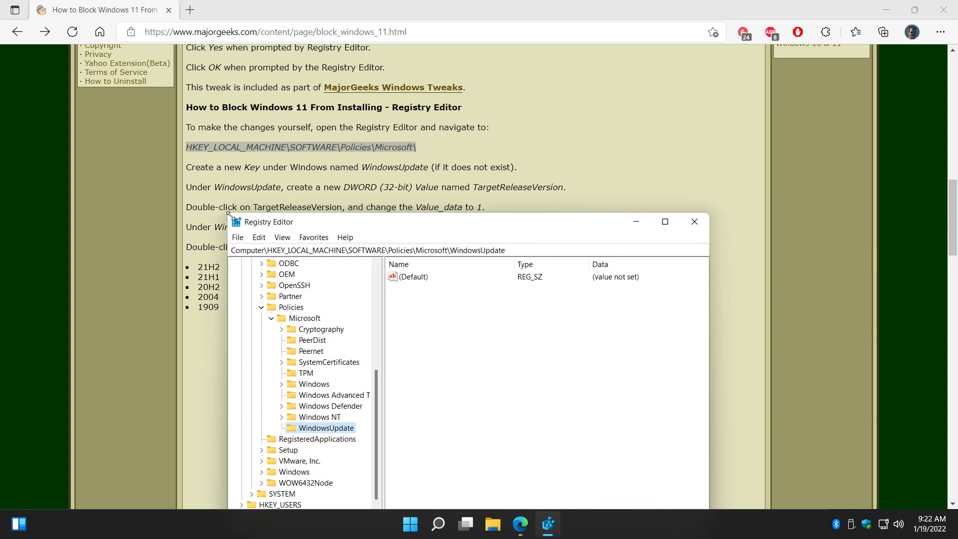
- Copy the value name TargetReleaseVersion from the article
scroll(382, 200, down, 1)
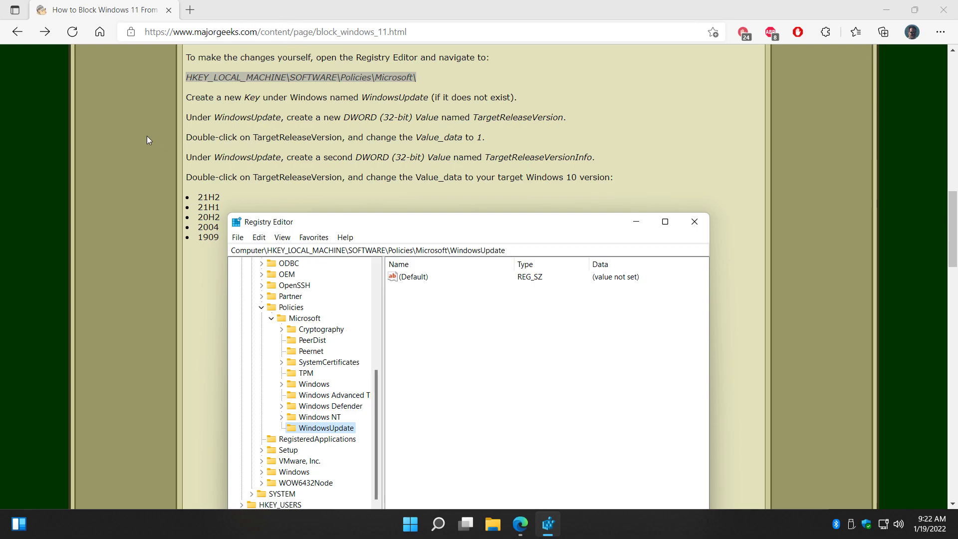
click(332, 175)
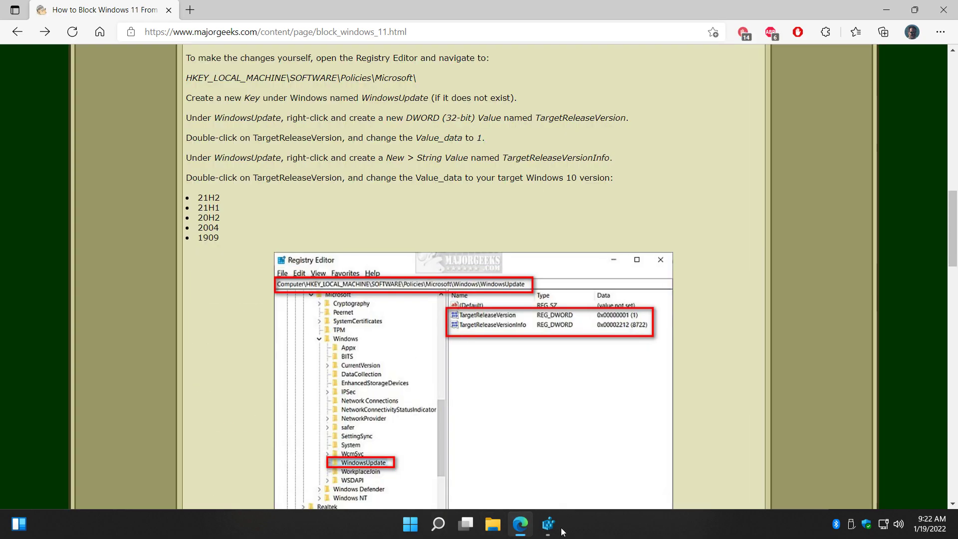
click(548, 524)
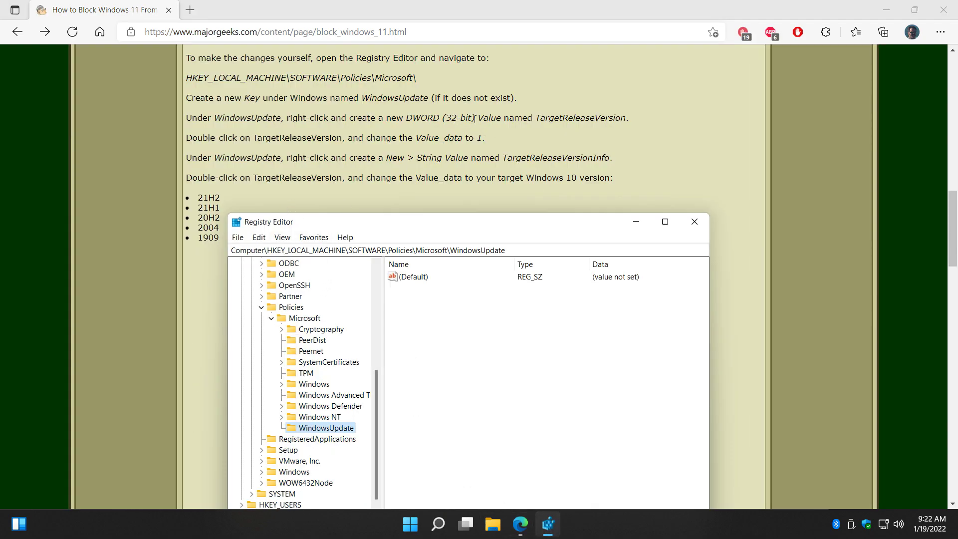
drag(536, 117, 623, 121)
right_click(622, 119)
click(640, 127)
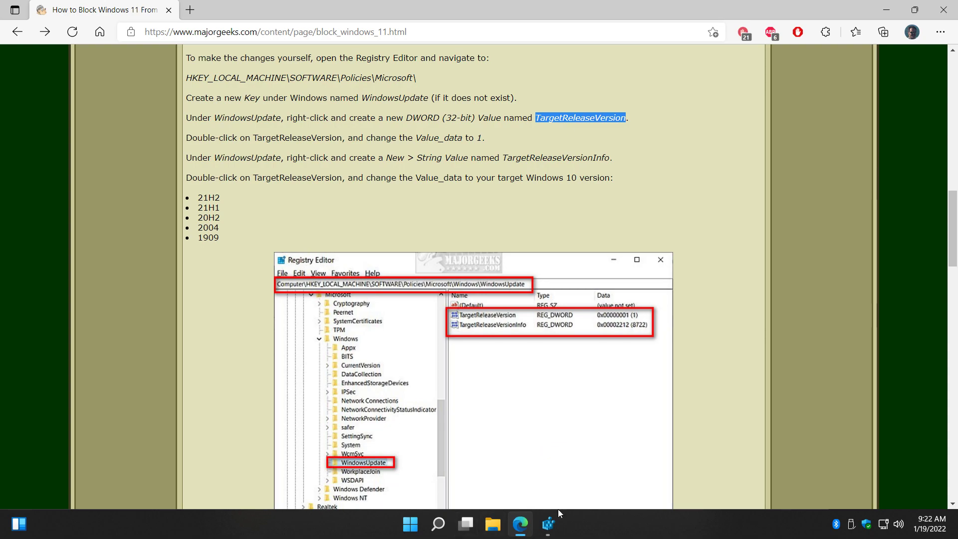
click(548, 523)
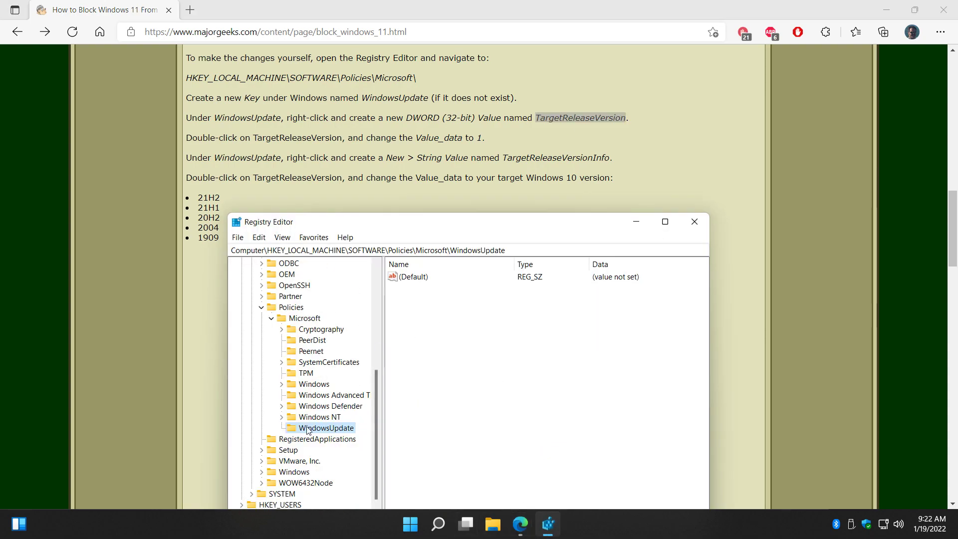
- Create a DWORD (32-bit) value TargetReleaseVersion in WindowsUpdate with data 1
right_click(415, 301)
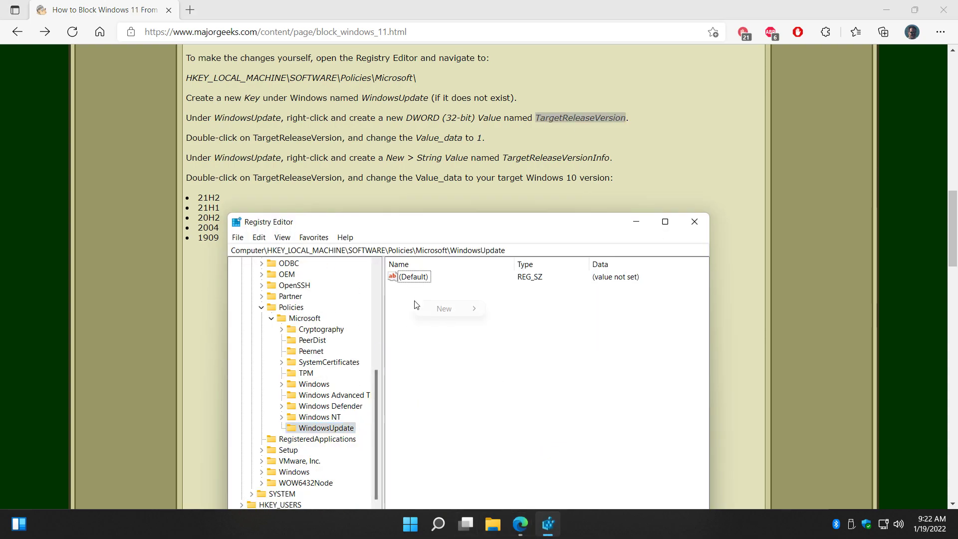
mouse_move(433, 315)
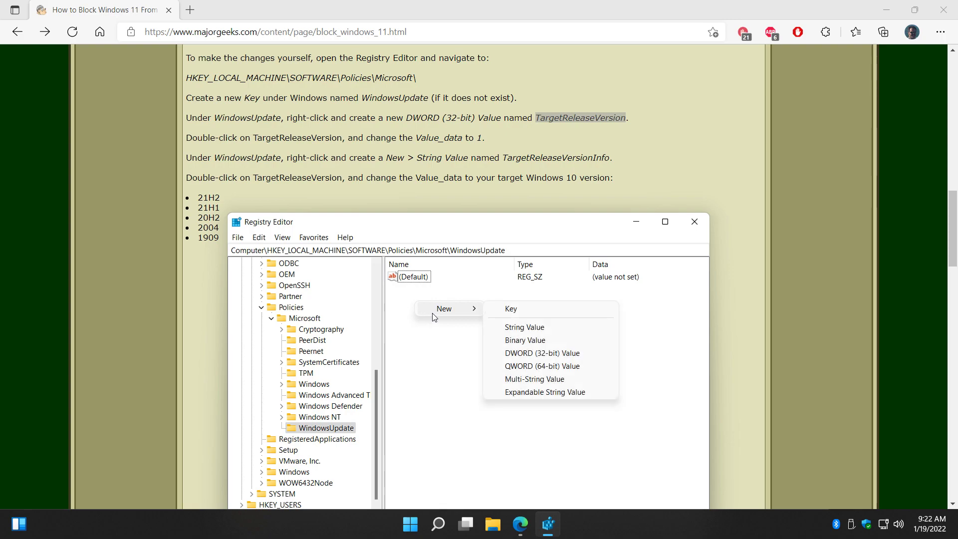
click(558, 354)
key(ctrl+v)
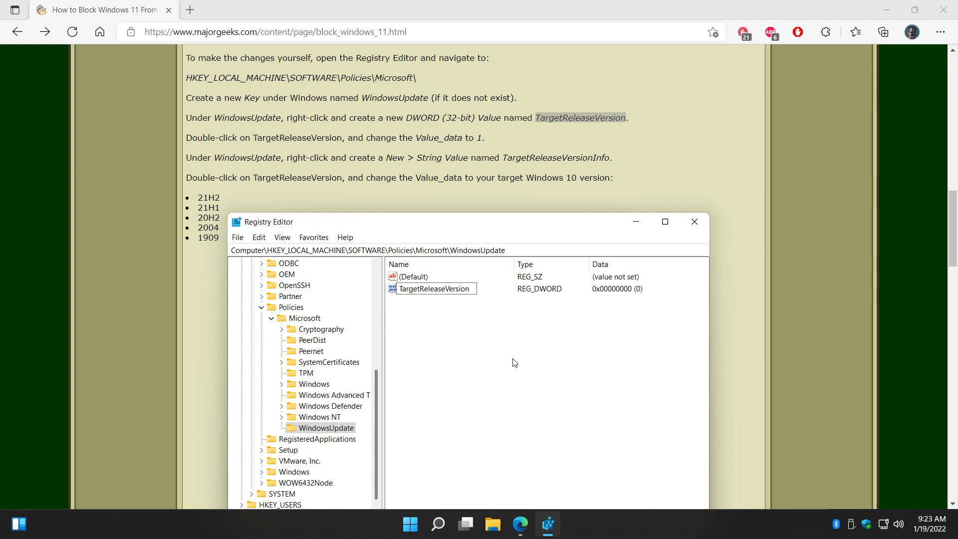
key(Return)
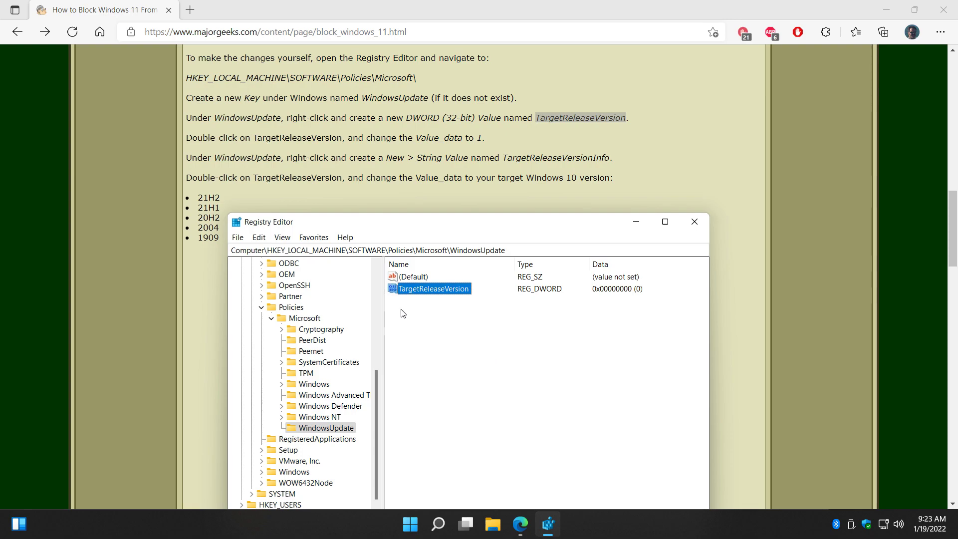
double_click(445, 292)
text(1)
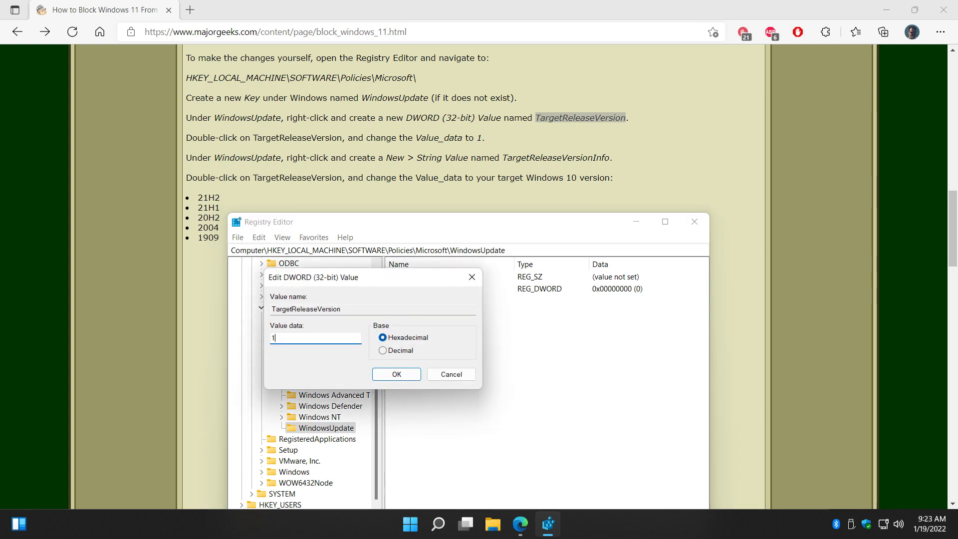
click(397, 375)
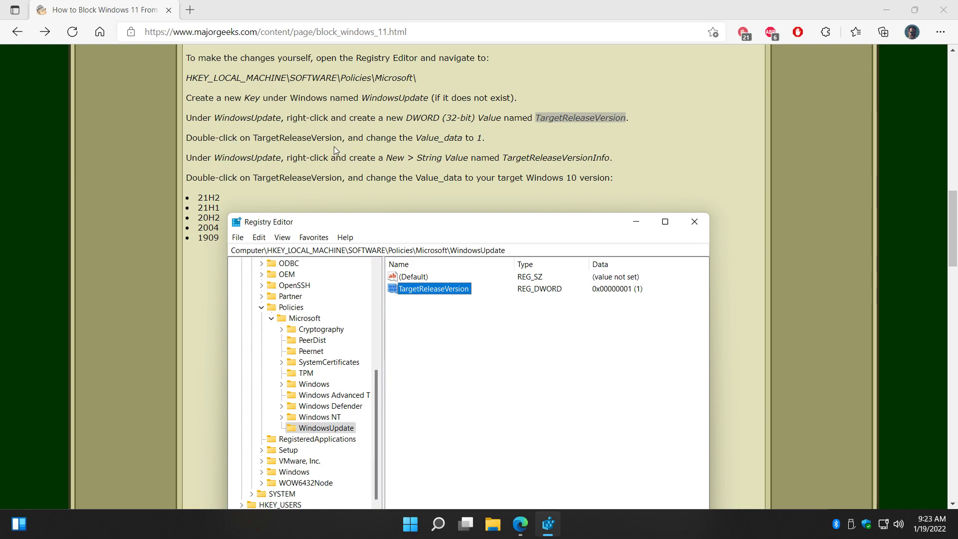
drag(503, 157, 608, 157)
right_click(608, 158)
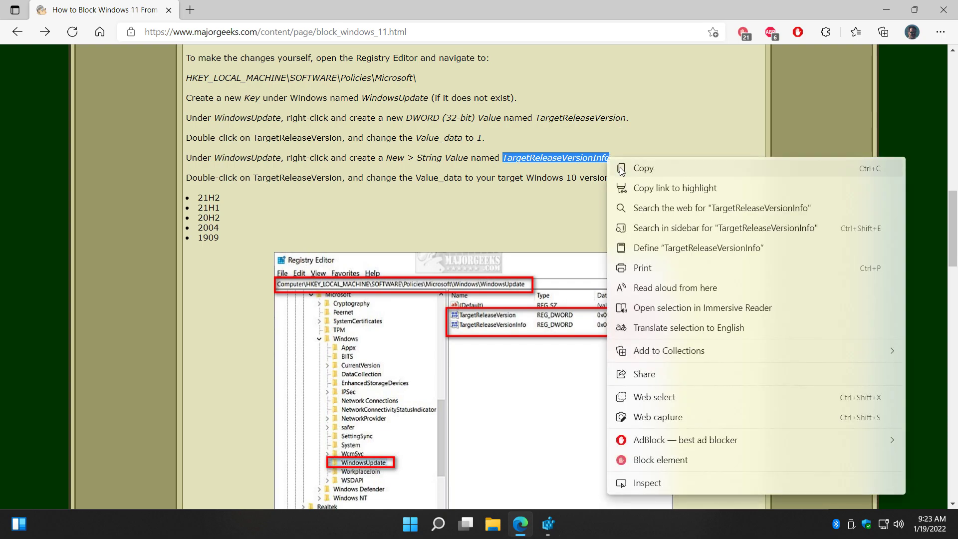
- Copy TargetReleaseVersionInfo and create a string value with that name in WindowsUpdate
click(609, 165)
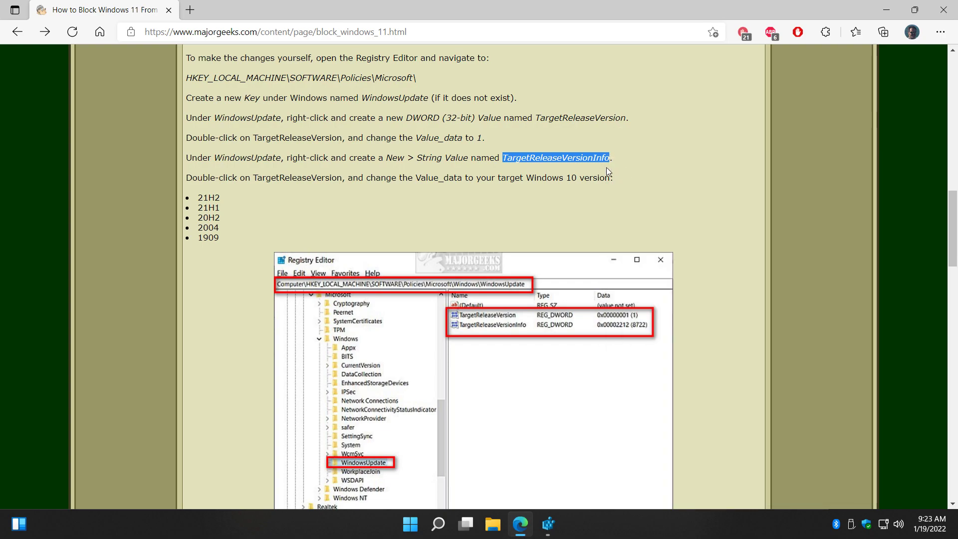
click(543, 530)
right_click(454, 316)
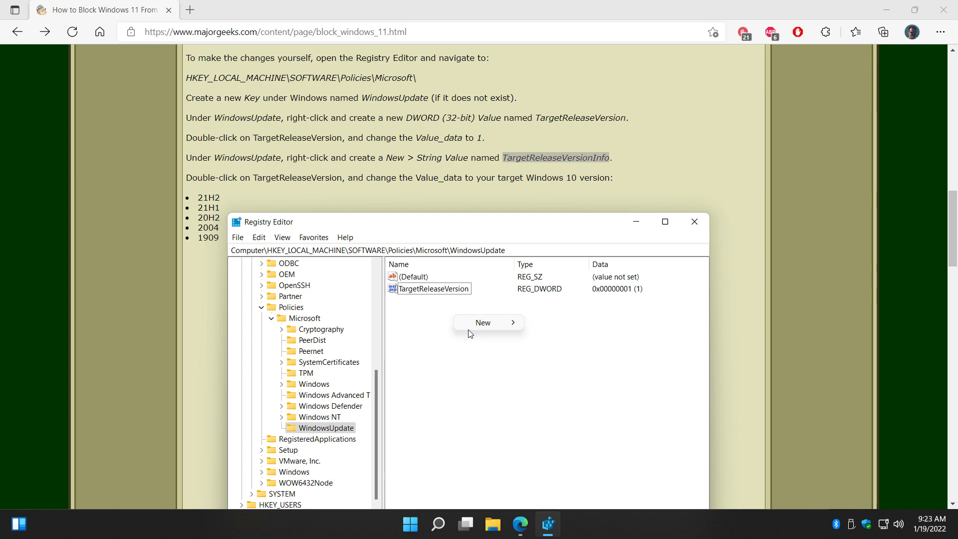
mouse_move(471, 325)
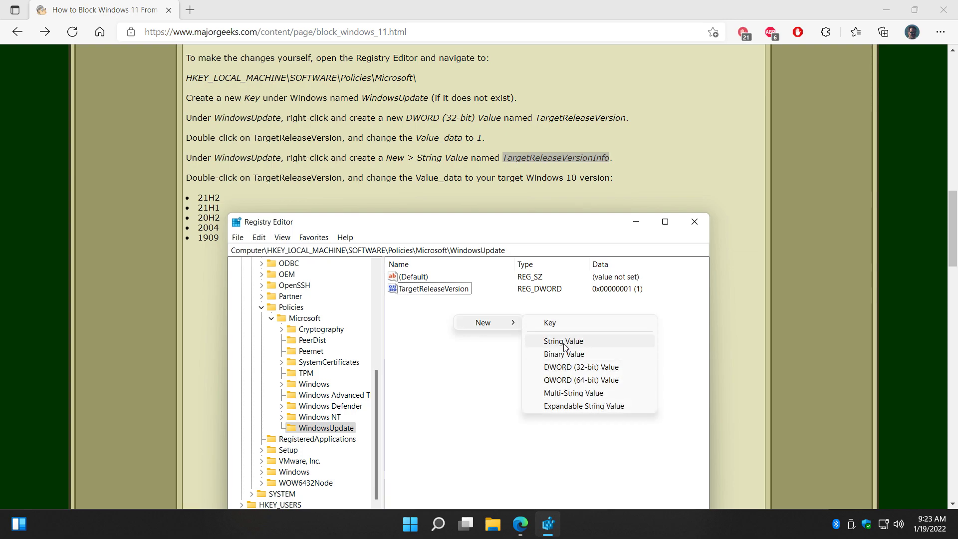
click(564, 342)
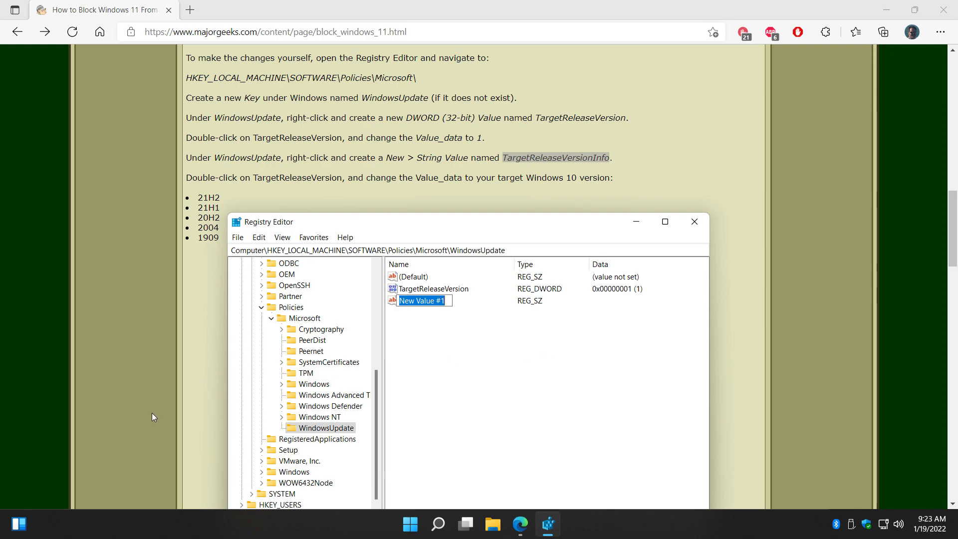
key(ctrl+v)
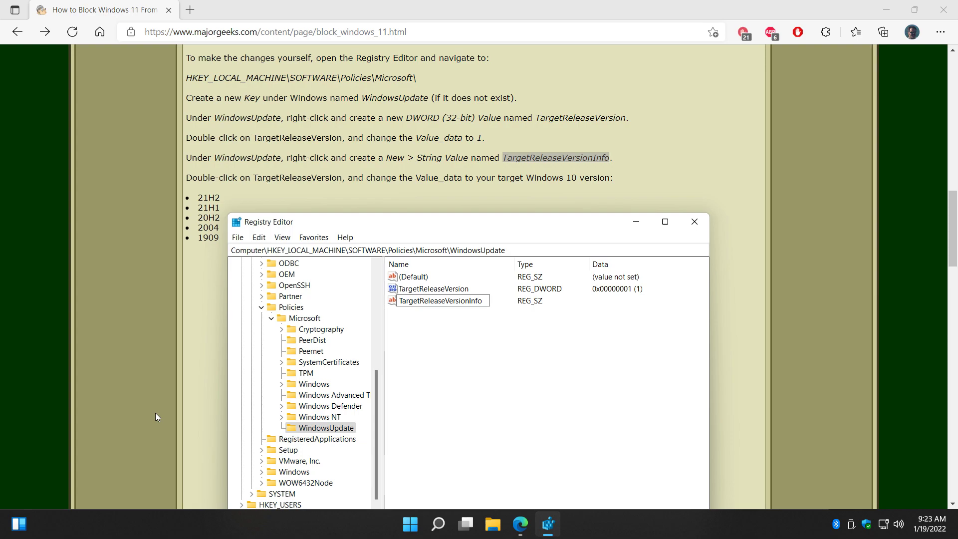
key(Return)
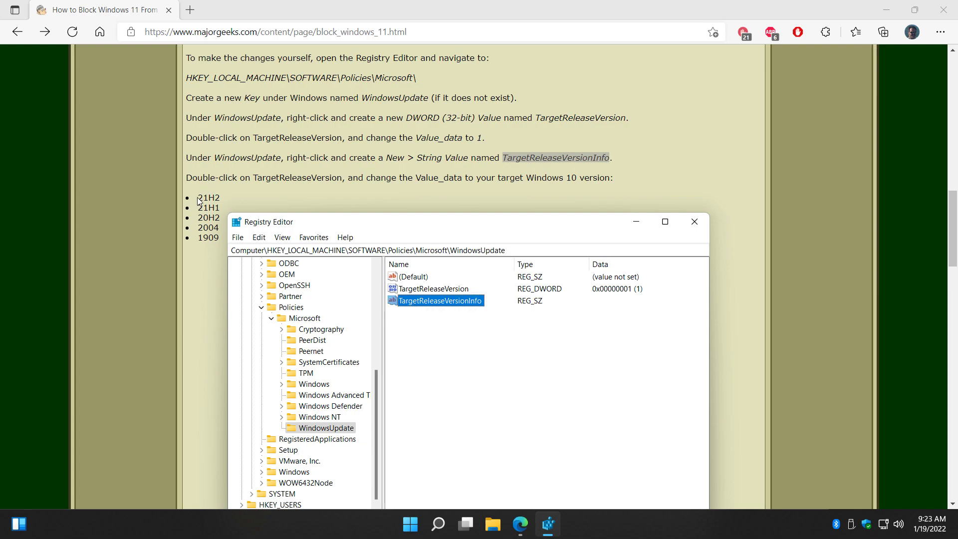
- Set TargetReleaseVersionInfo's data to 21H2
double_click(435, 302)
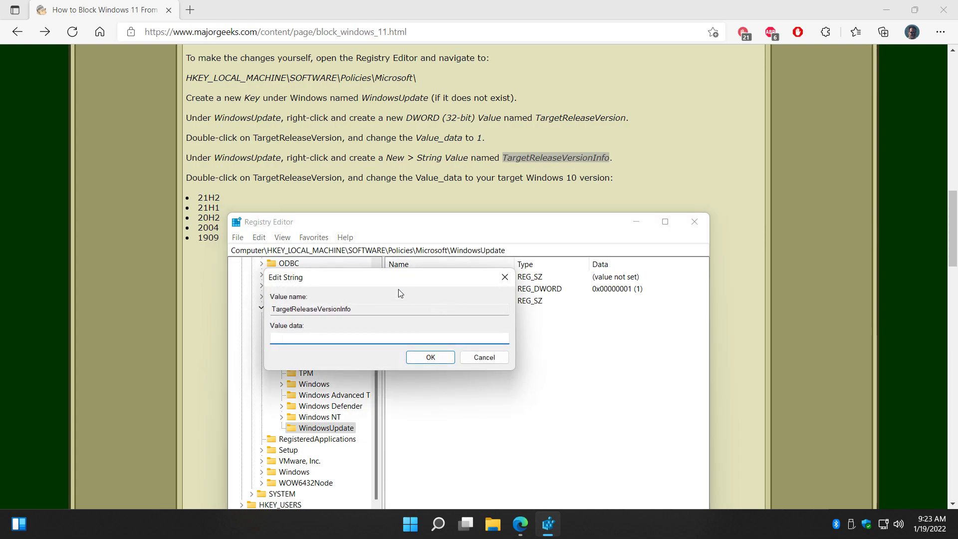
drag(392, 278, 463, 279)
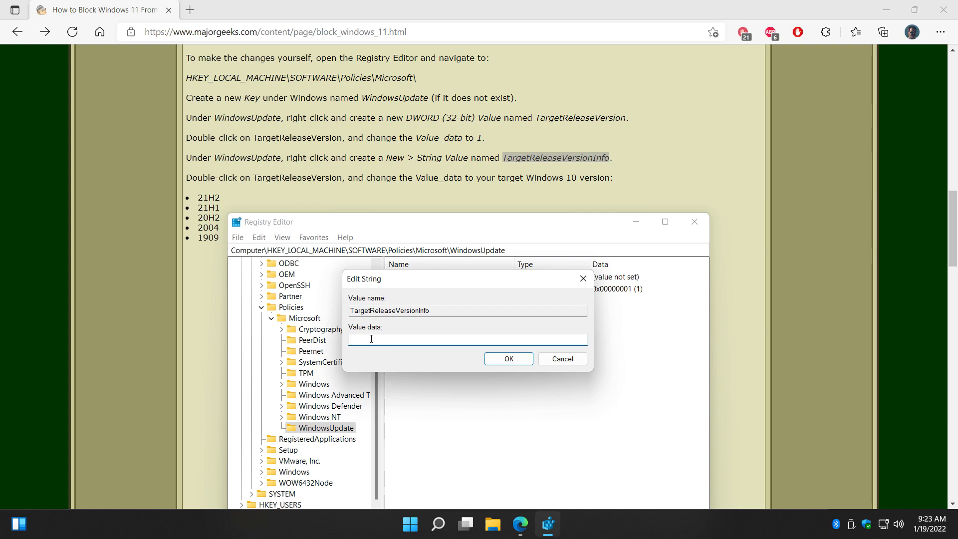
text(21H2)
click(510, 362)
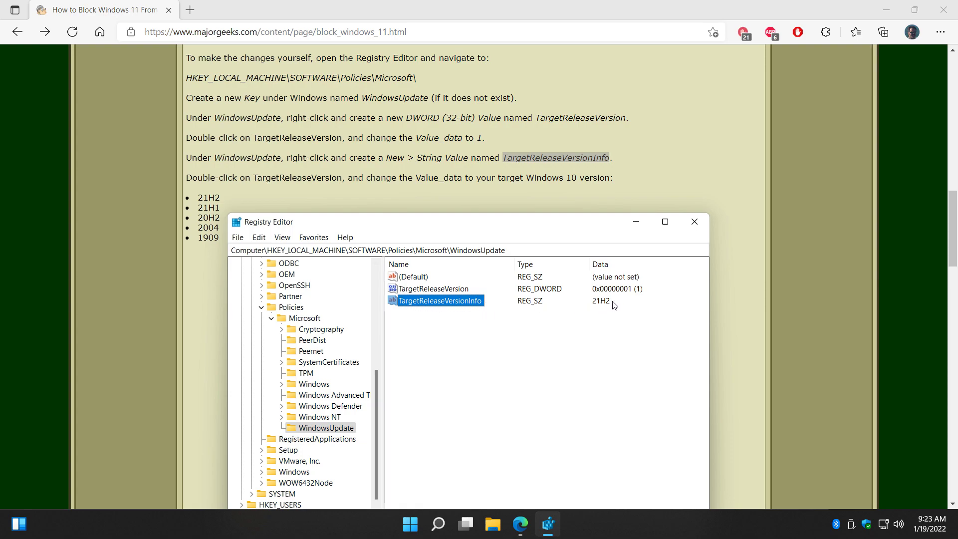
drag(630, 225, 637, 125)
- Hide Registry Editor and scroll the article to 'How to Block Windows 11 From Installing - Group Policy Editor'
click(643, 123)
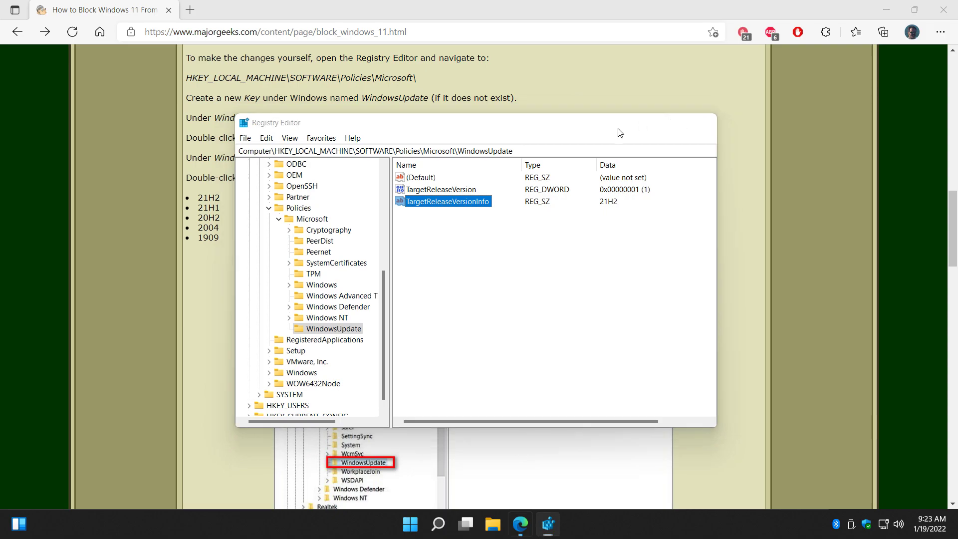
scroll(458, 291, down, 5)
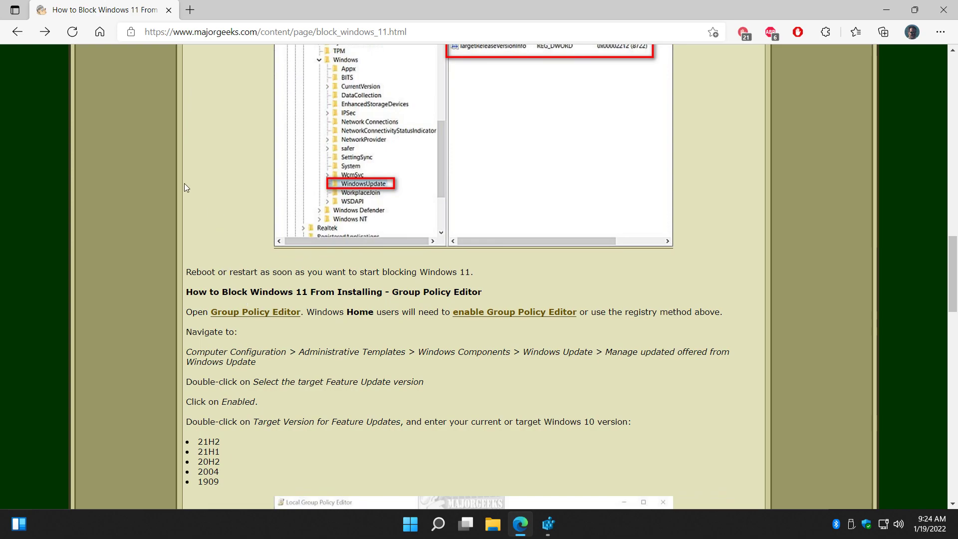
scroll(220, 249, down, 4)
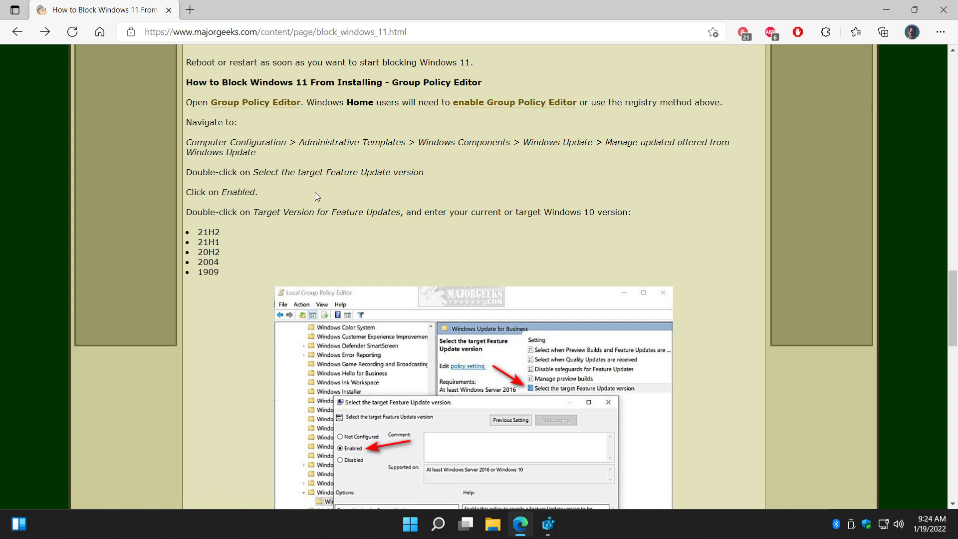
- Launch gpedit.msc from the Run box and arrange the editor beside the instructions
key(super+r)
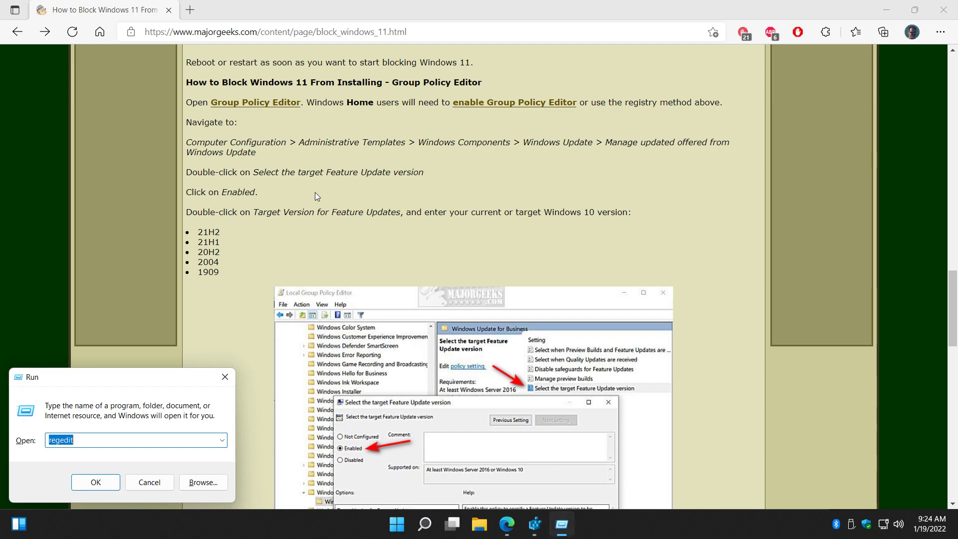
text(gpedit.msc)
click(95, 482)
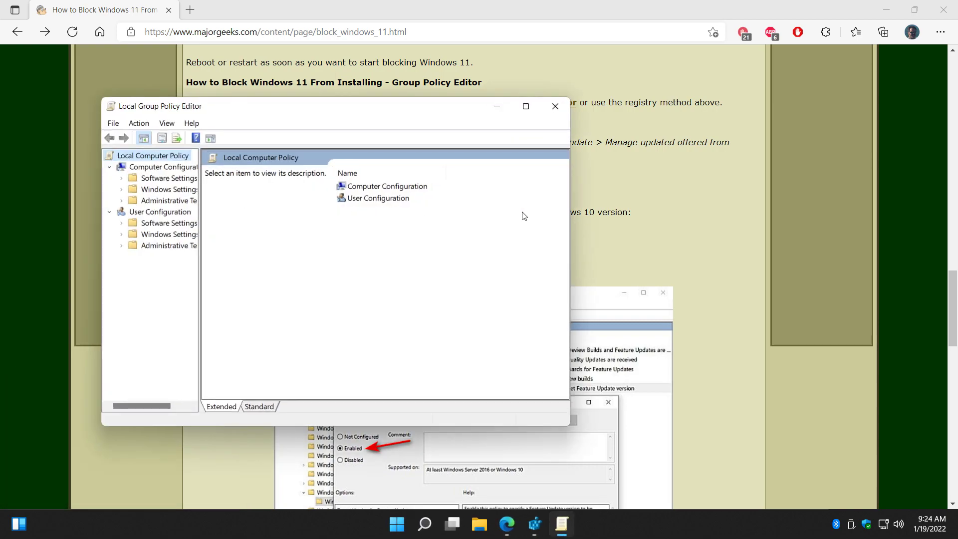
scroll(649, 222, down, 1)
drag(406, 114, 523, 221)
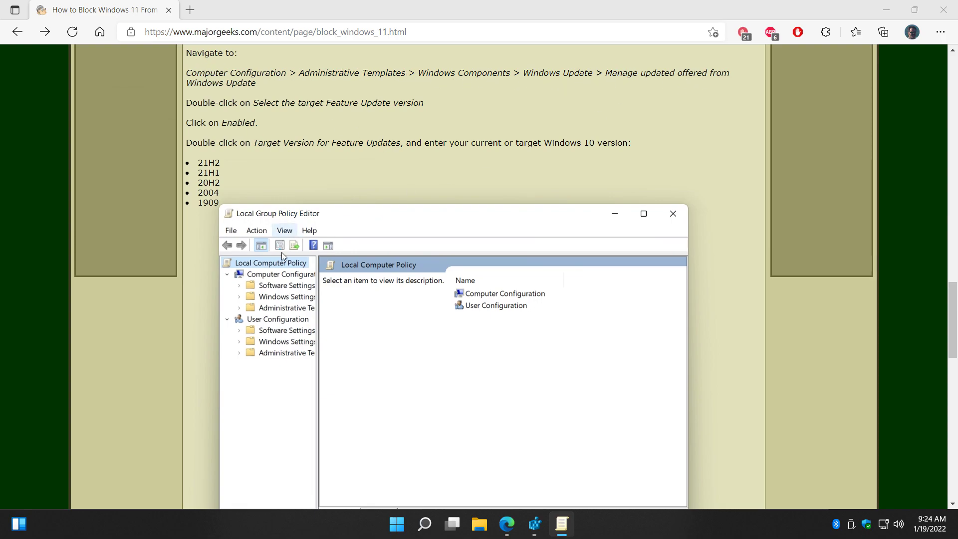
drag(318, 286, 402, 286)
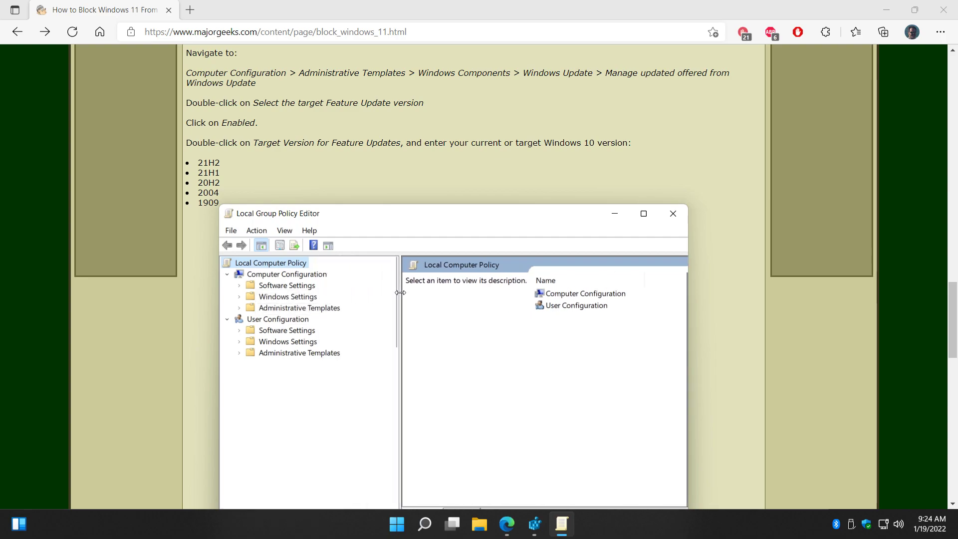
- Expand Administrative Templates > Windows Components and open the Windows Update folder
click(240, 308)
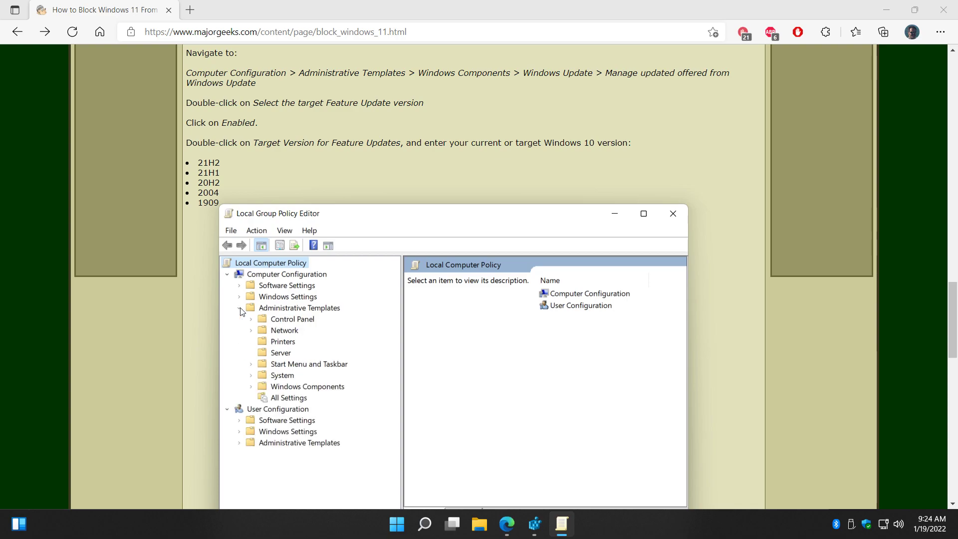
click(251, 387)
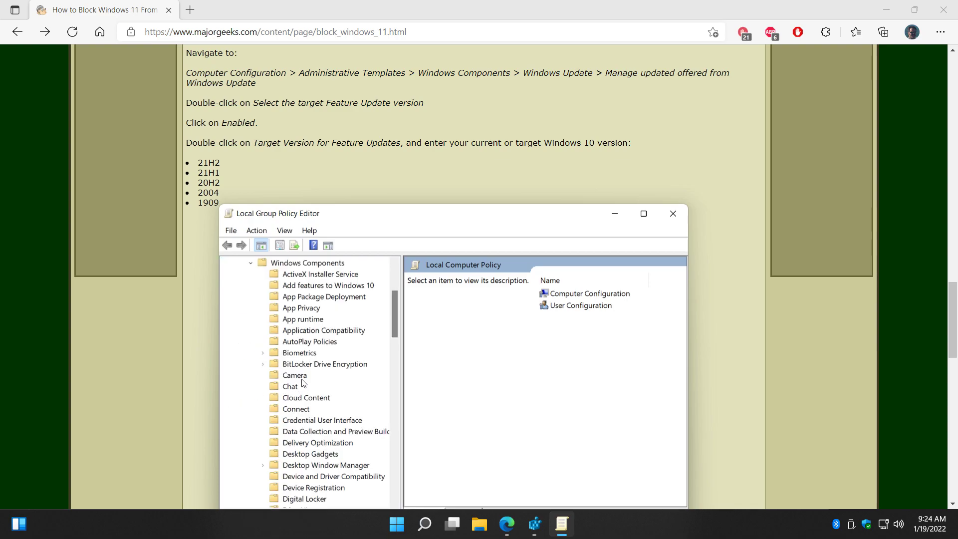
scroll(306, 378, down, 8)
scroll(306, 379, down, 14)
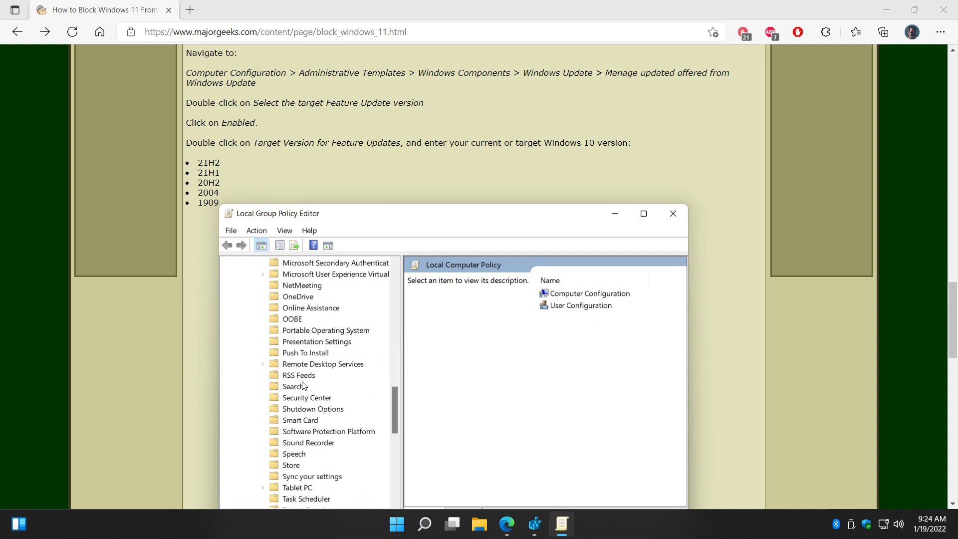
scroll(300, 384, down, 2)
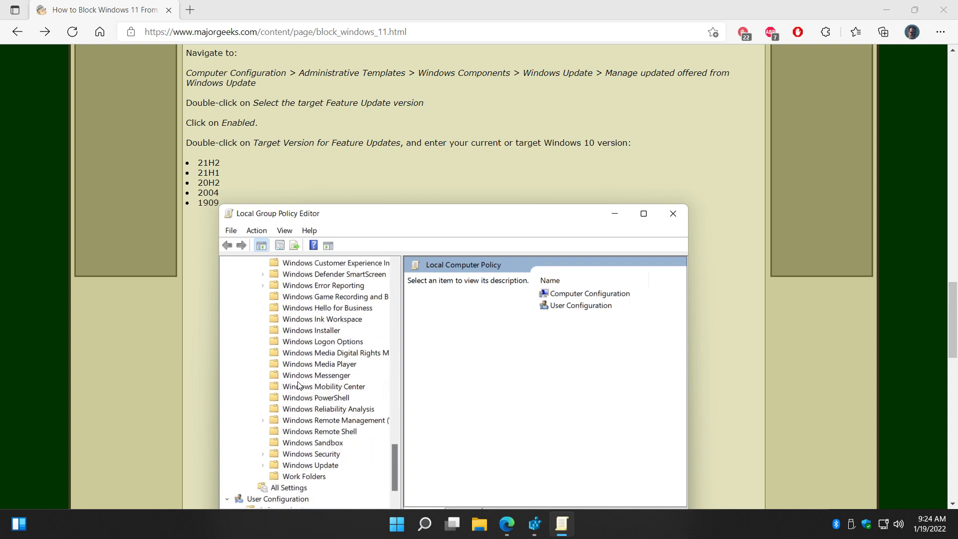
click(333, 465)
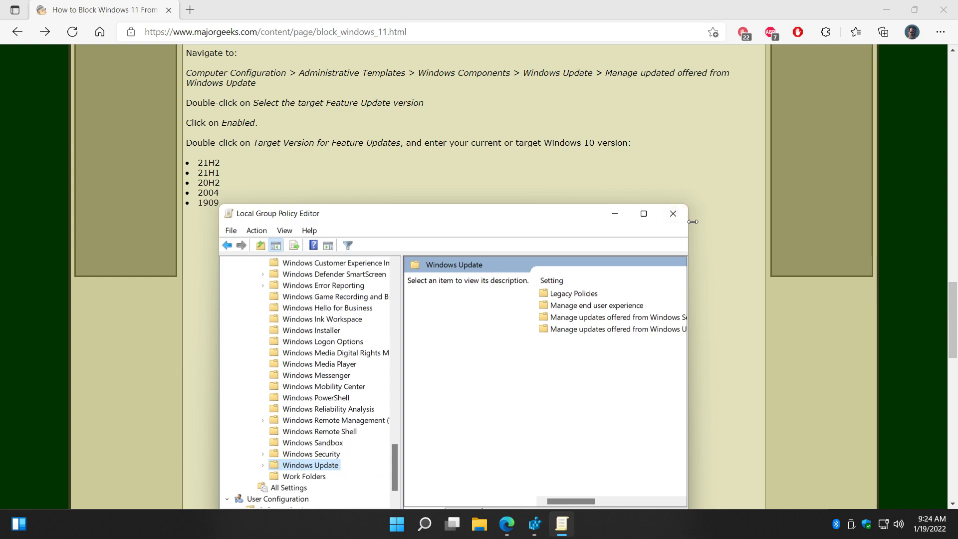
drag(688, 220, 788, 220)
- Open 'Manage updates offered from Windows Update' and select 'Select the target Feature Update version'
click(580, 332)
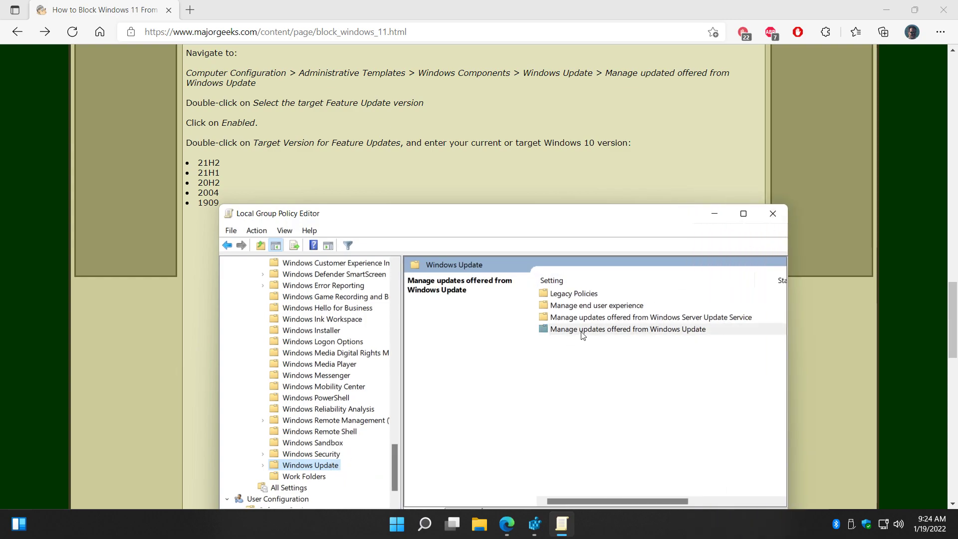
double_click(585, 332)
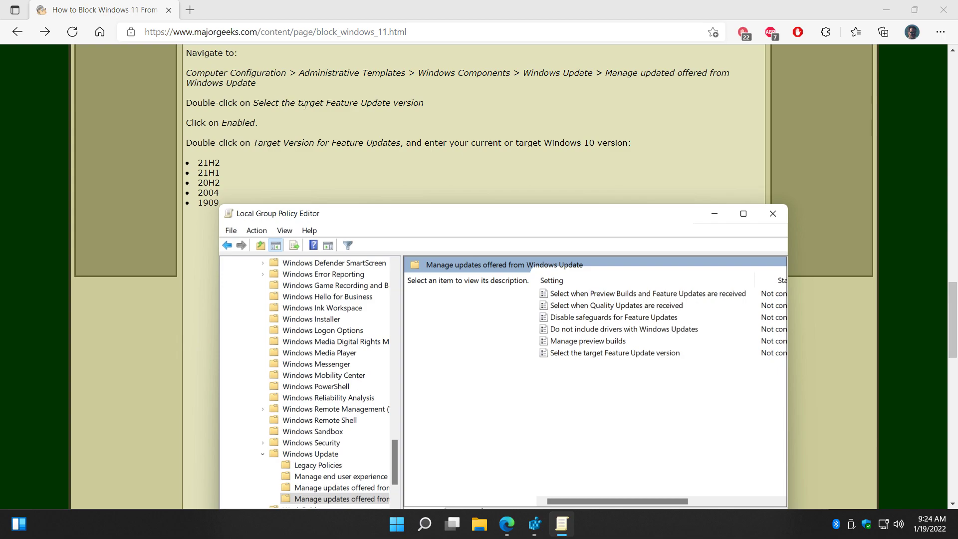
click(602, 357)
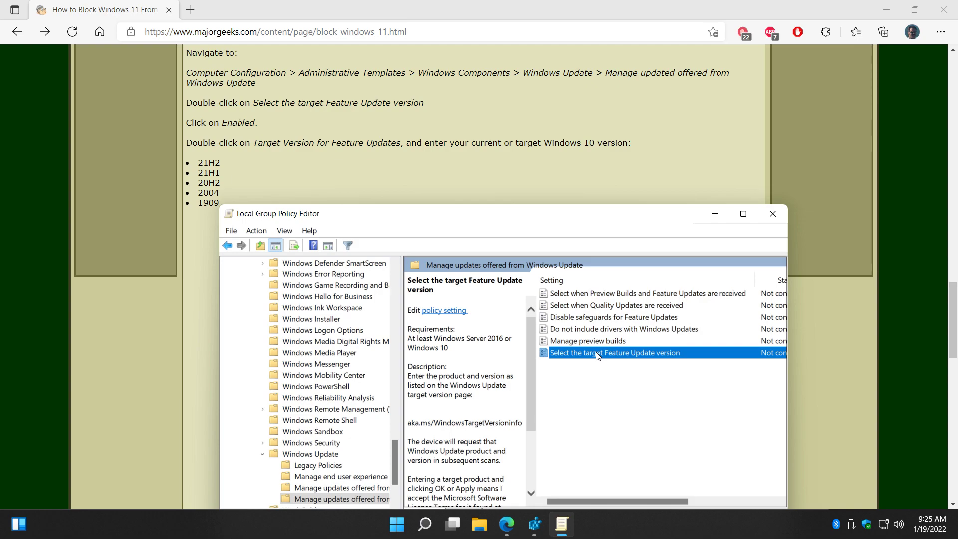
scroll(499, 87, down, 2)
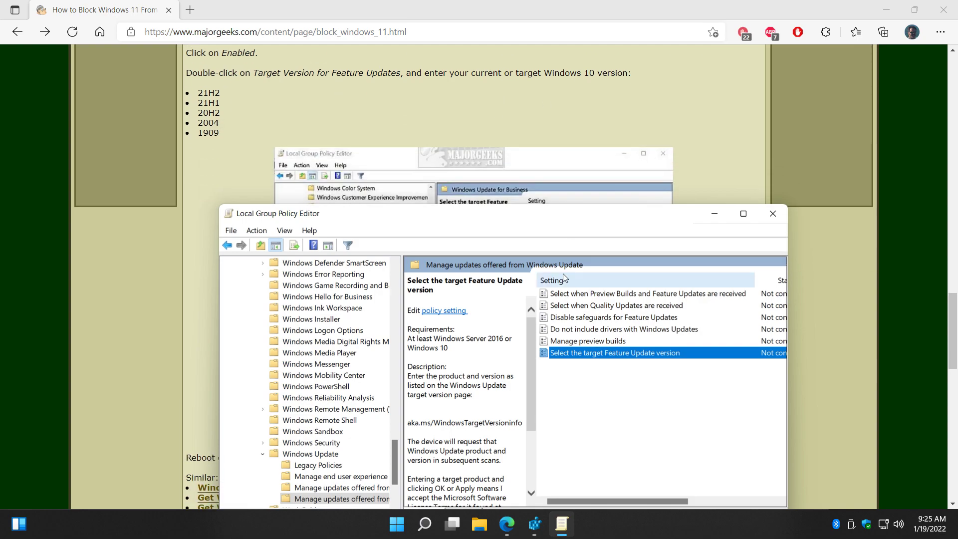
scroll(499, 103, down, 5)
scroll(500, 104, up, 5)
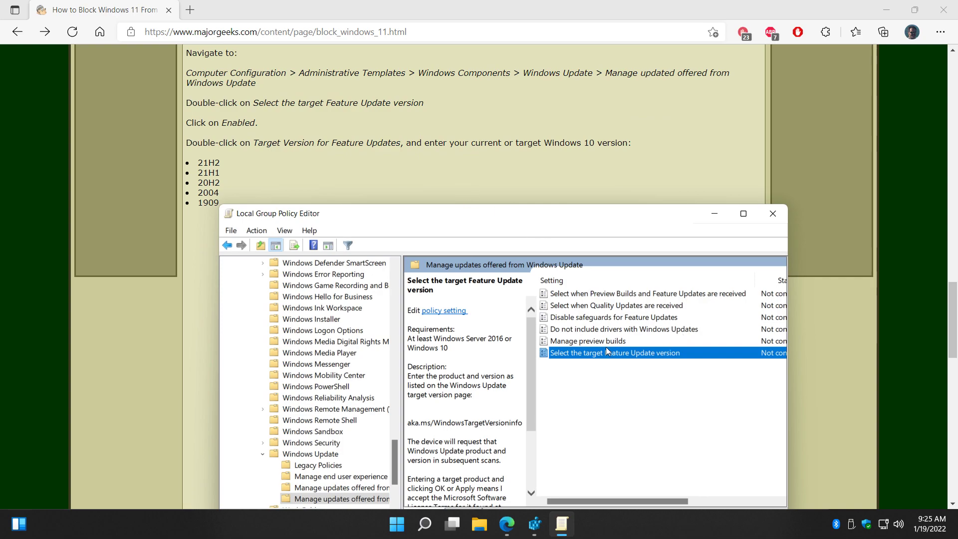
- Enable the target Feature Update version policy with Target Version 21H2, then reopen it to verify
double_click(599, 357)
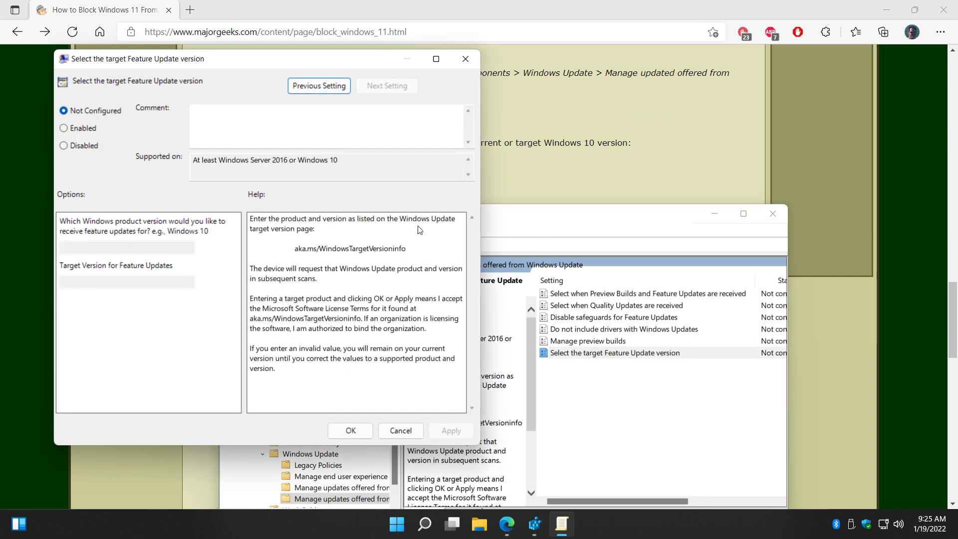
drag(343, 63, 589, 119)
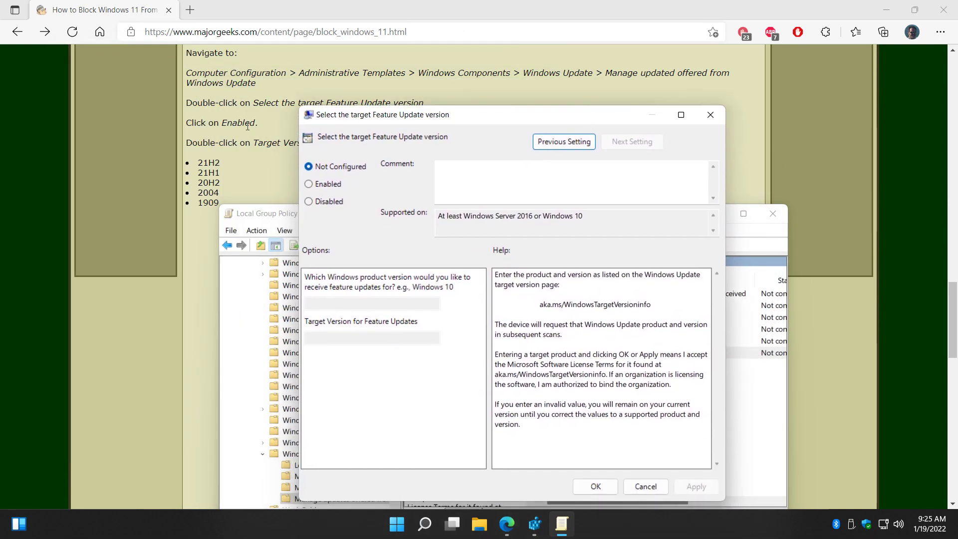
click(315, 187)
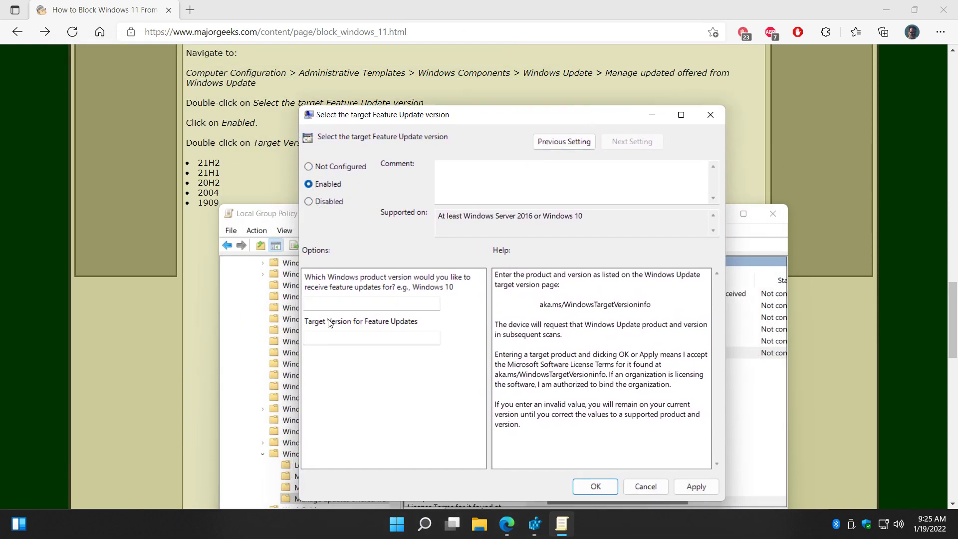
click(326, 338)
text(21H2)
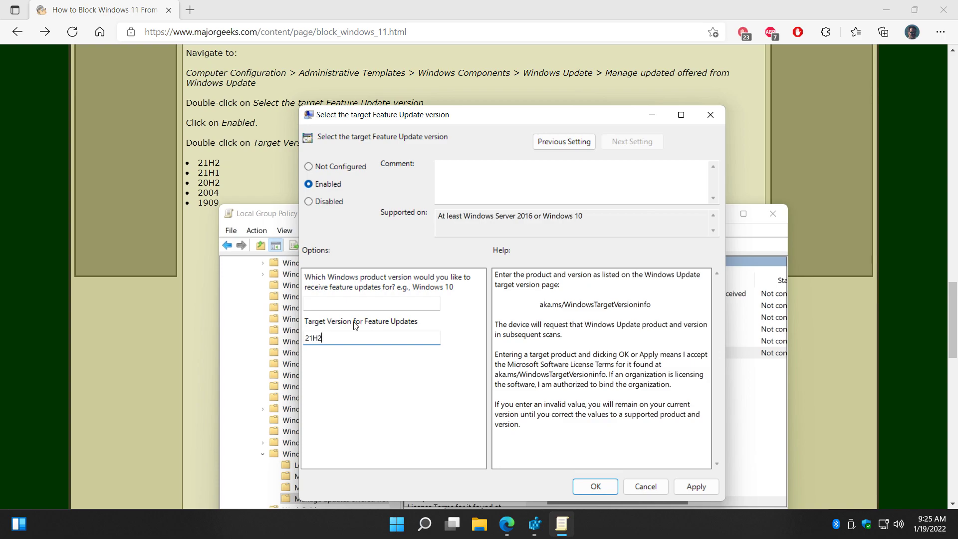
click(593, 487)
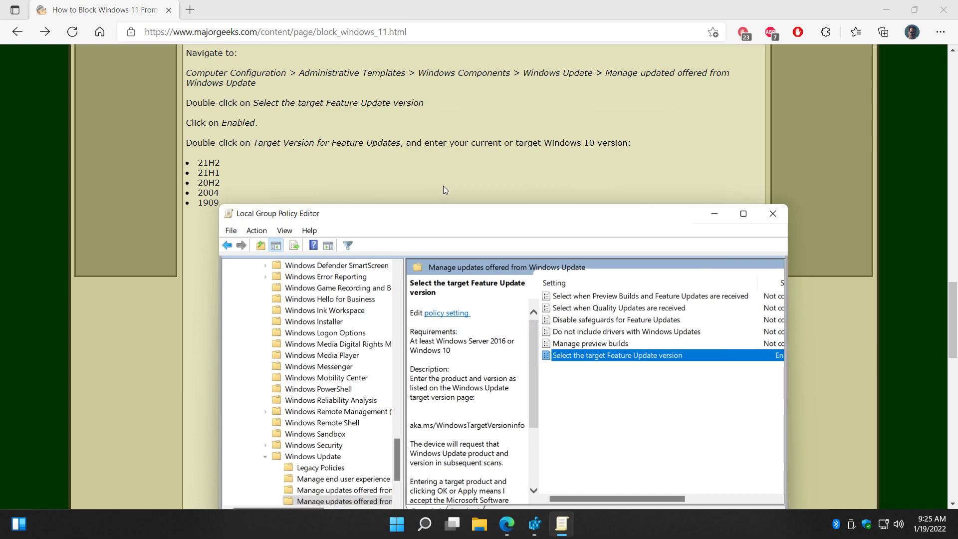
double_click(603, 357)
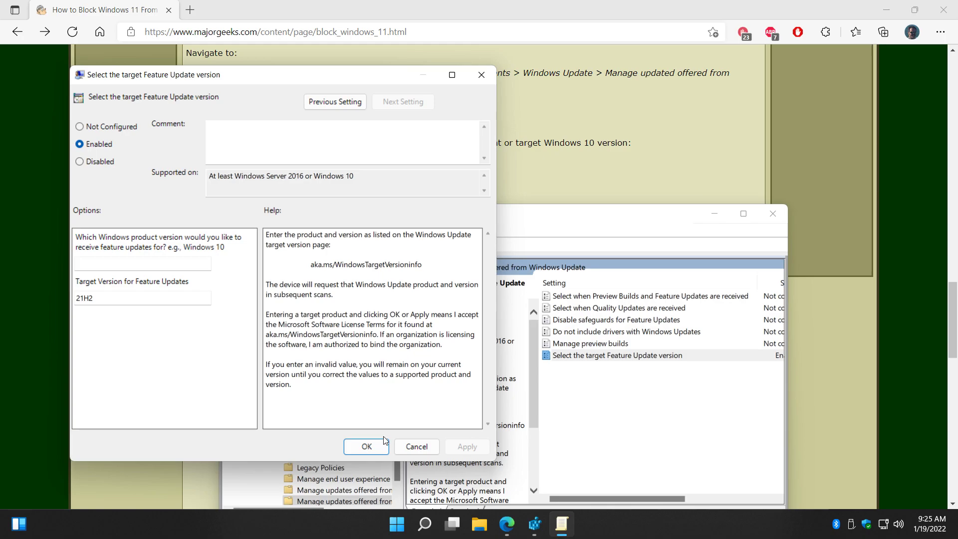
click(415, 446)
- Return to the MajorGeeks 'How to Block Windows 11 From Installing' article and scroll up to its title
click(467, 166)
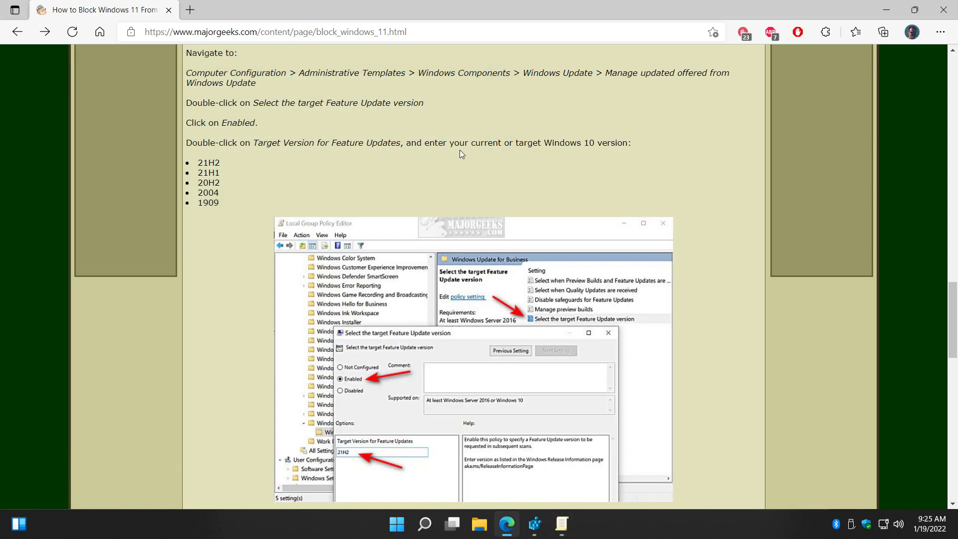
scroll(440, 179, down, 1)
scroll(415, 233, up, 2)
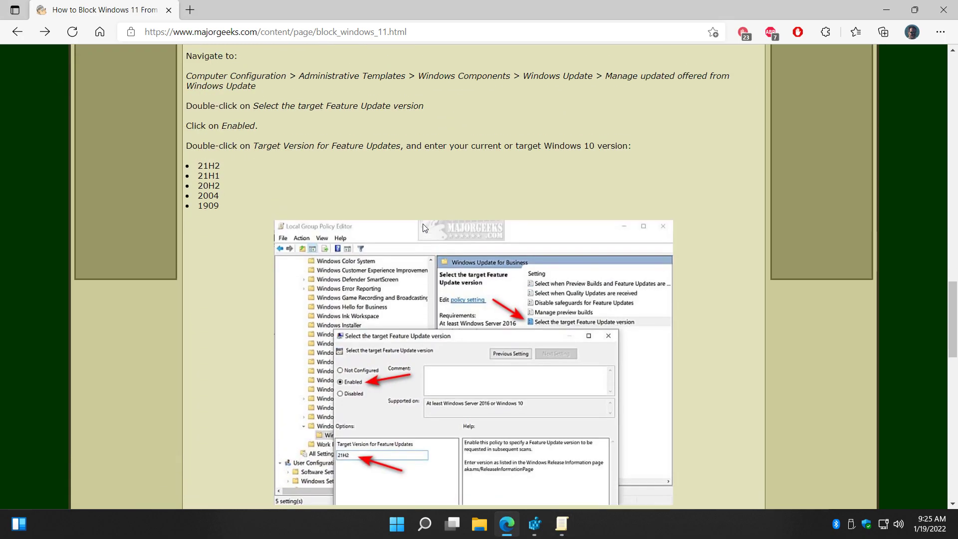
scroll(418, 237, up, 7)
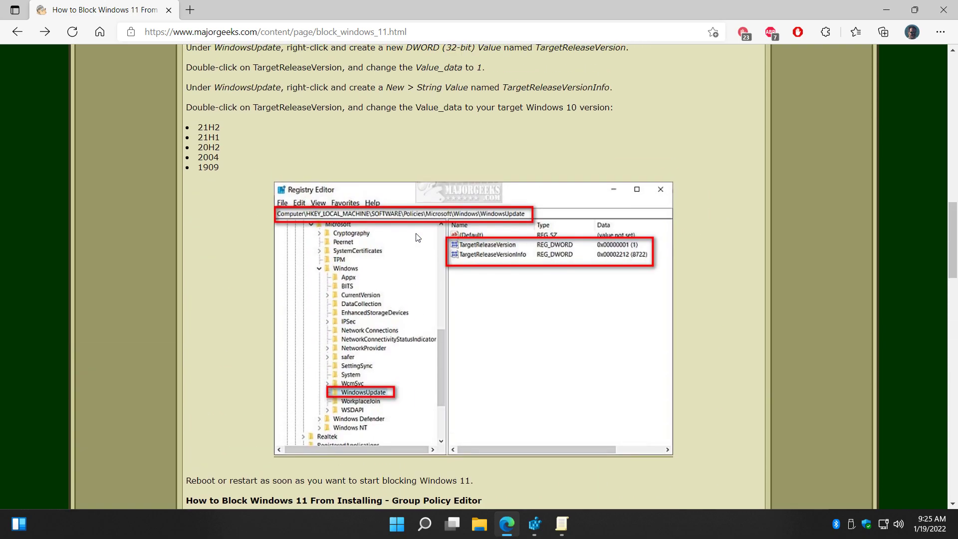
scroll(417, 238, up, 7)
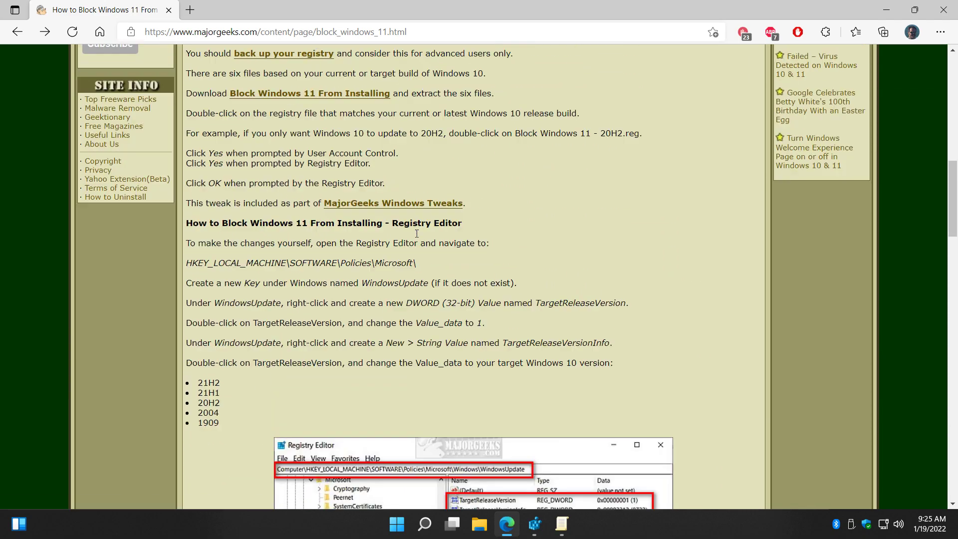
scroll(417, 233, up, 6)
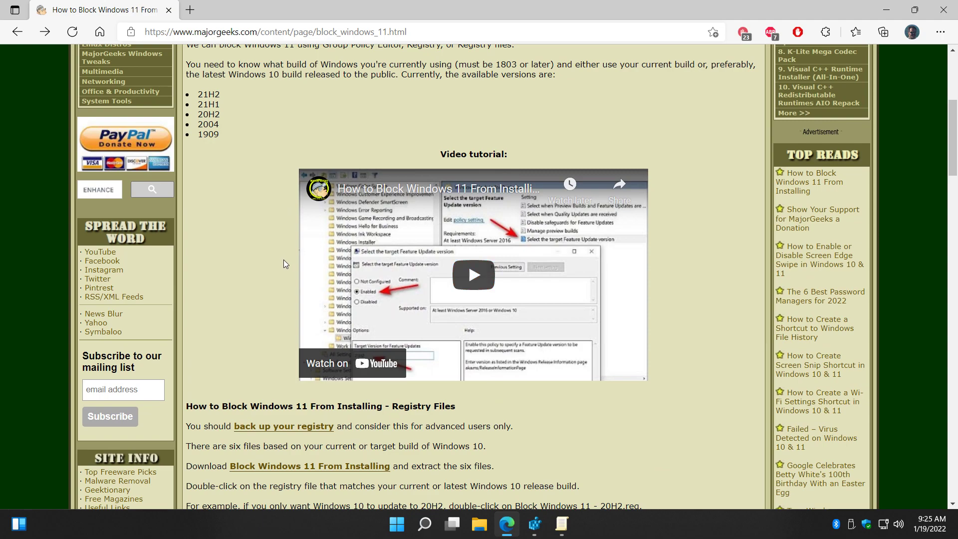
scroll(283, 262, down, 5)
scroll(242, 271, down, 3)
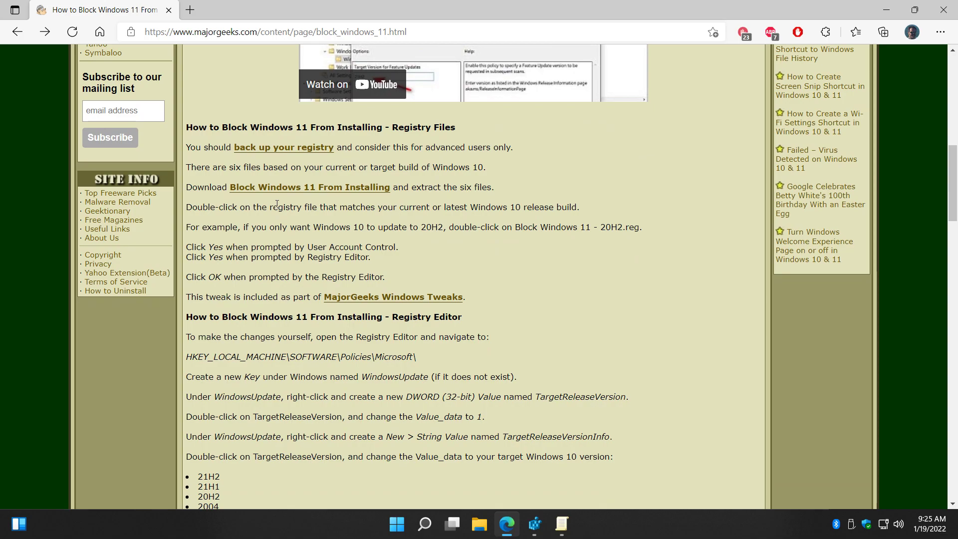
scroll(277, 204, up, 10)
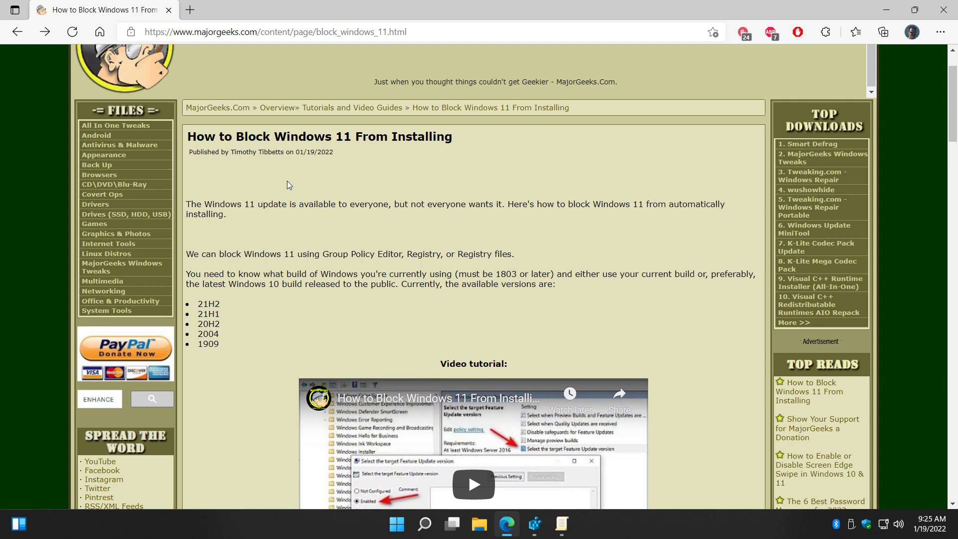